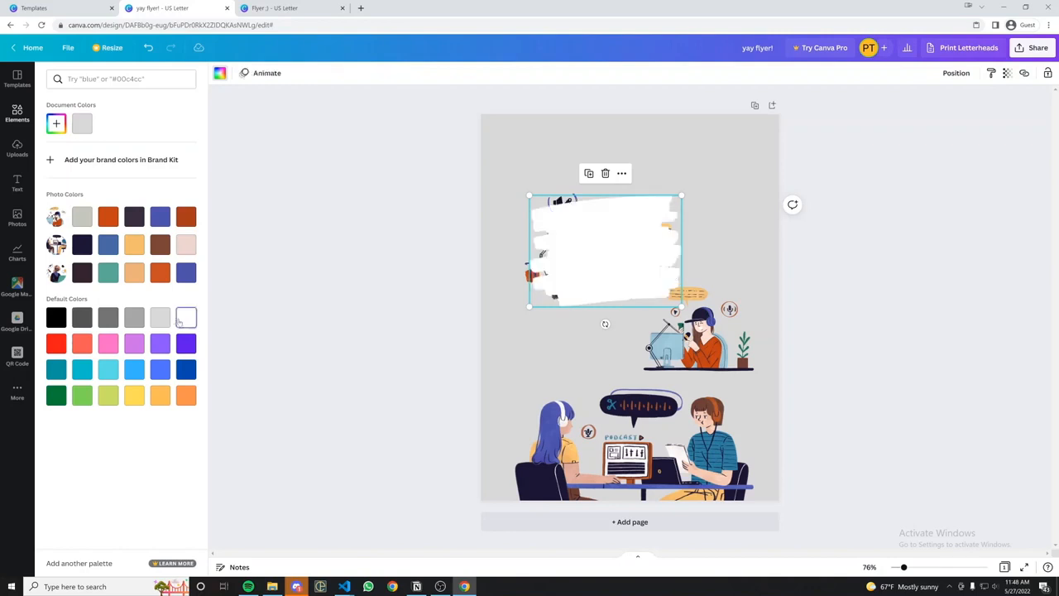
Nudge the white paint stroke and send it behind the top podcast illustration.
{"action": "left_click_drag", "start_coordinate": [603, 263], "coordinate": [596, 256]}
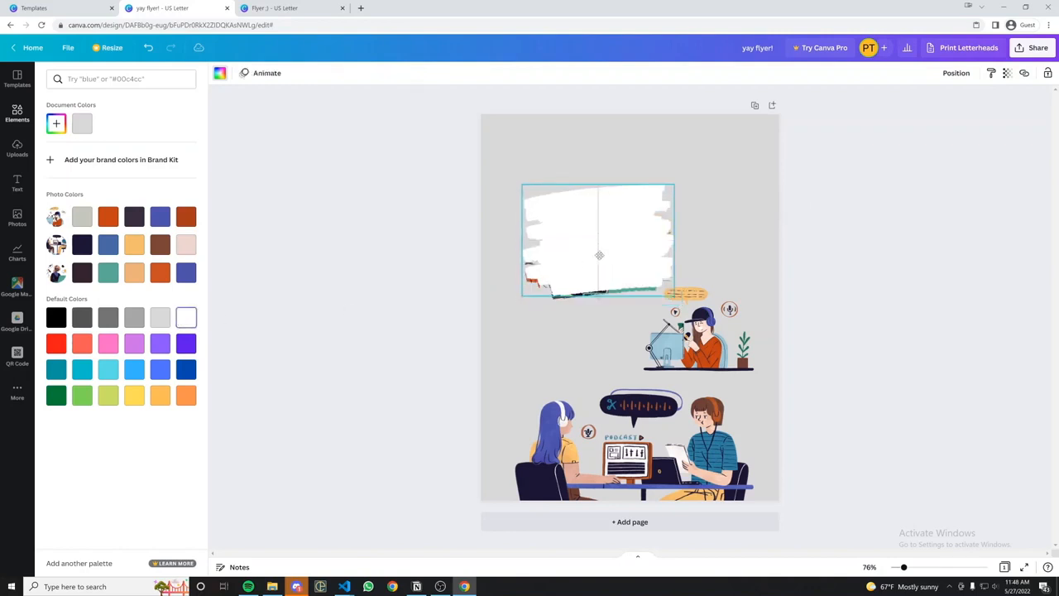
{"action": "left_click", "coordinate": [961, 74]}
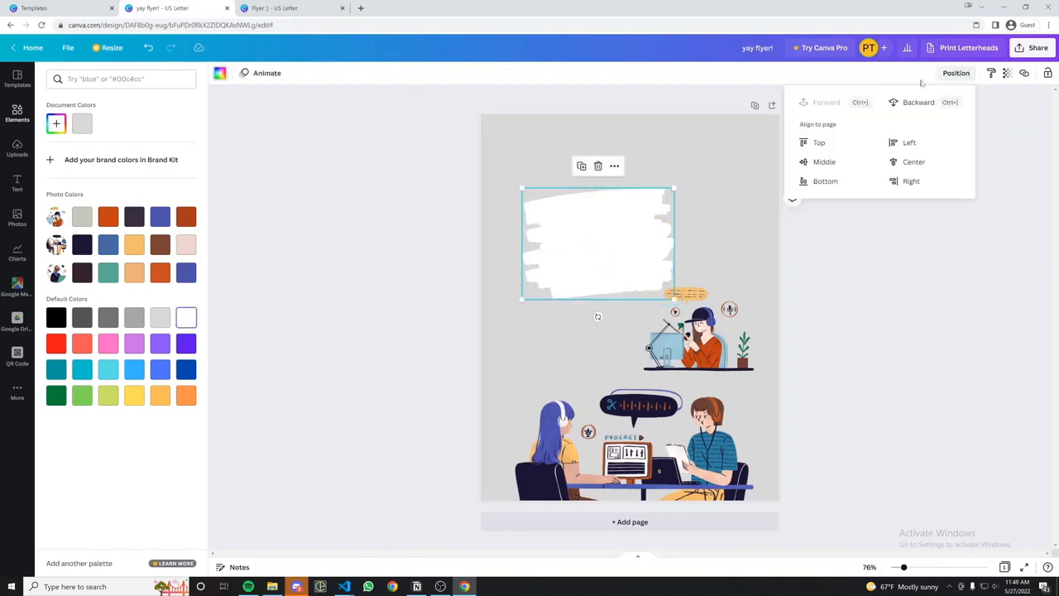
{"action": "left_click", "coordinate": [922, 104]}
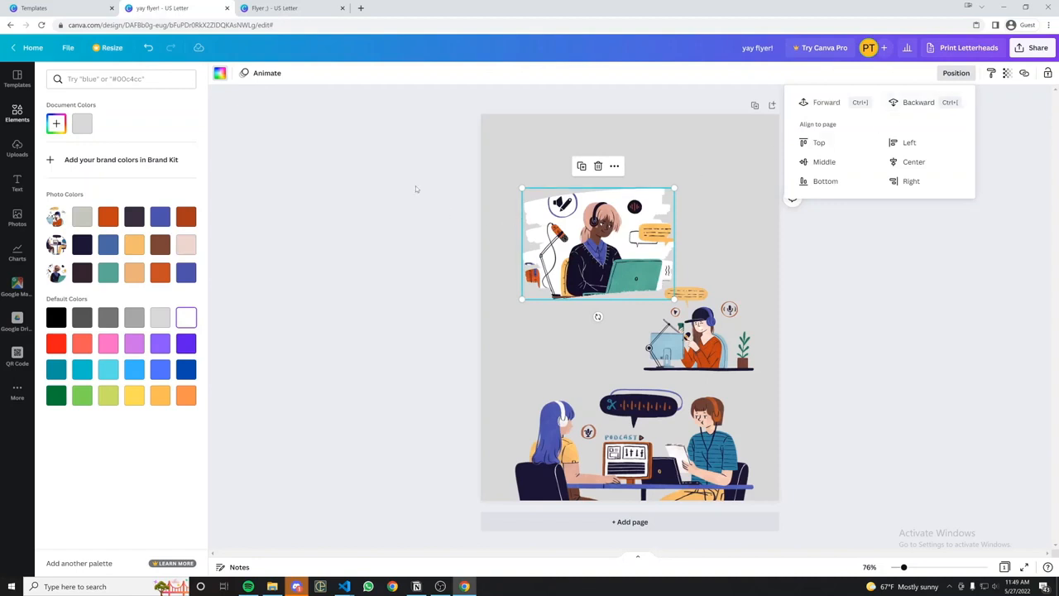
Group the illustration with its white stroke, then place the second illustration into a brush-stroke frame.
{"action": "left_click_drag", "start_coordinate": [416, 188], "coordinate": [569, 274]}
{"action": "left_click", "coordinate": [936, 73]}
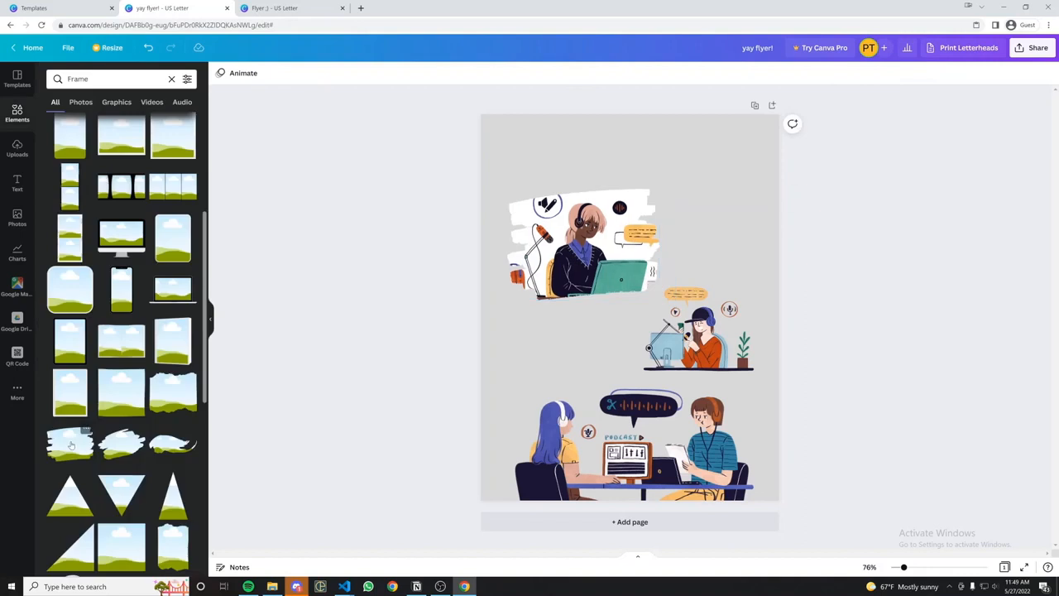
{"action": "left_click", "coordinate": [71, 442]}
{"action": "left_click_drag", "start_coordinate": [725, 353], "coordinate": [686, 329]}
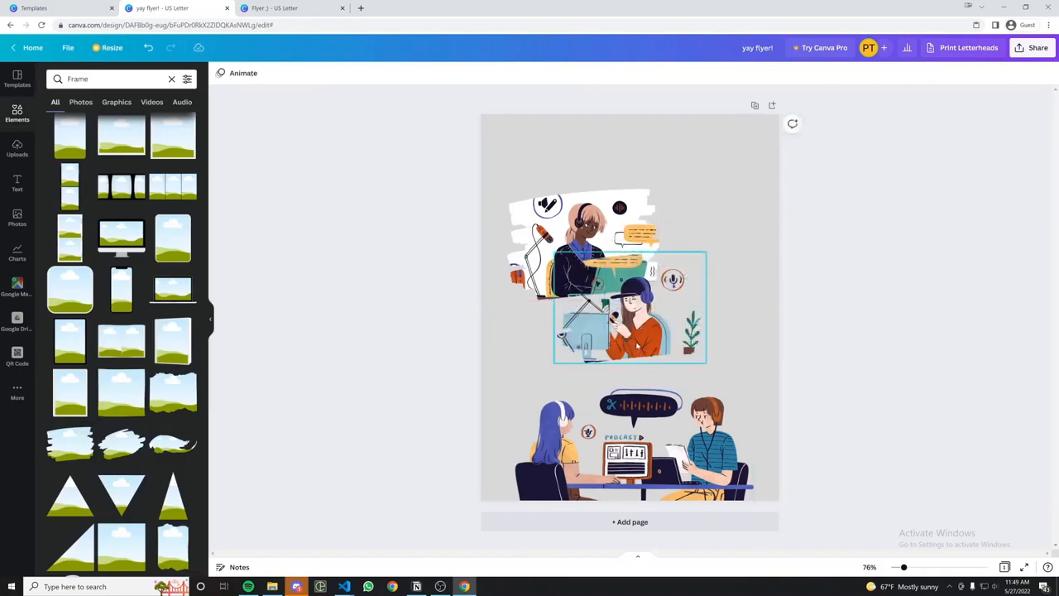
Rotate the framed podcast illustration to 163° and move it right and down.
{"action": "left_click", "coordinate": [637, 348]}
{"action": "left_click_drag", "start_coordinate": [632, 378], "coordinate": [636, 246]}
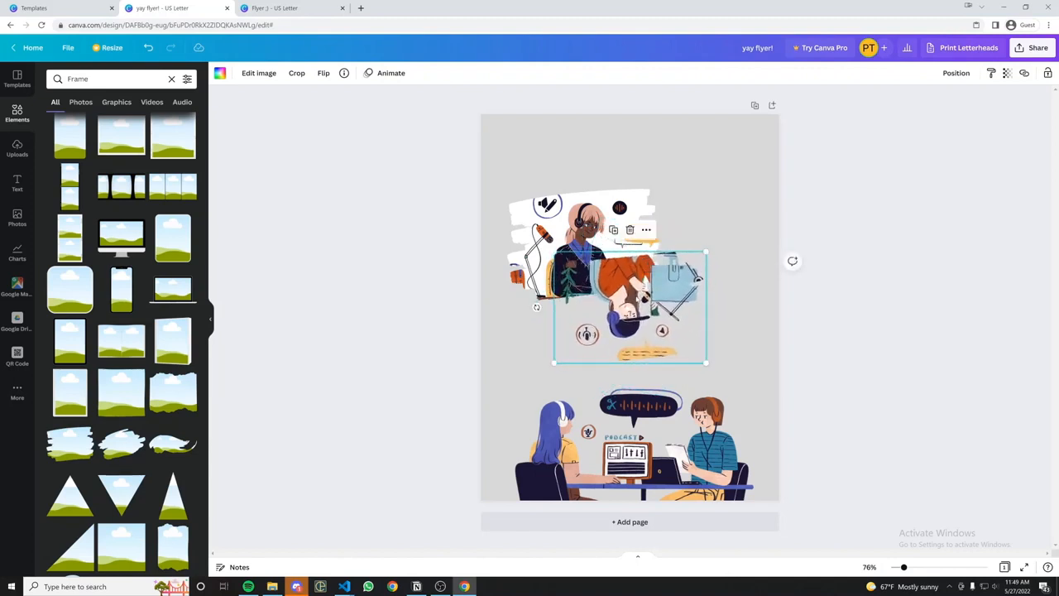
{"action": "left_click_drag", "start_coordinate": [630, 307], "coordinate": [693, 333]}
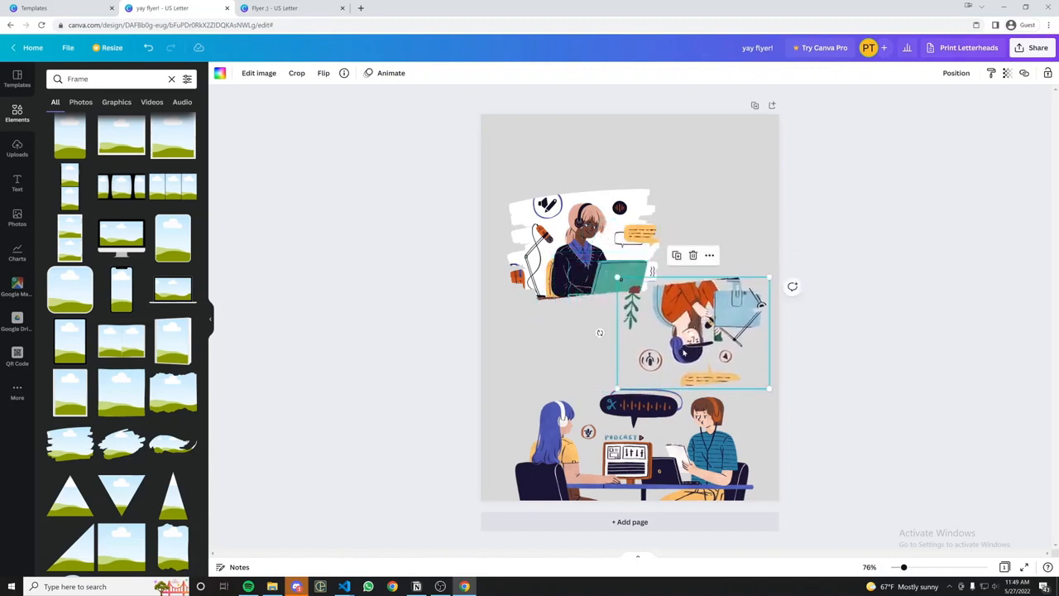
Flip the framed illustration vertically and horizontally so it stands upright, then duplicate it.
{"action": "left_click", "coordinate": [324, 73]}
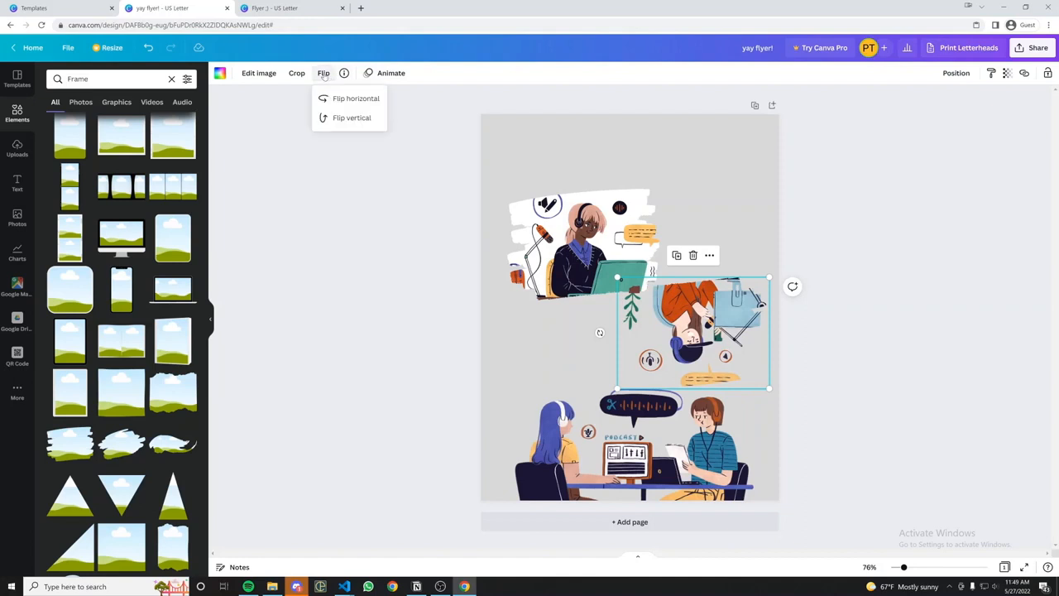
{"action": "left_click", "coordinate": [342, 118]}
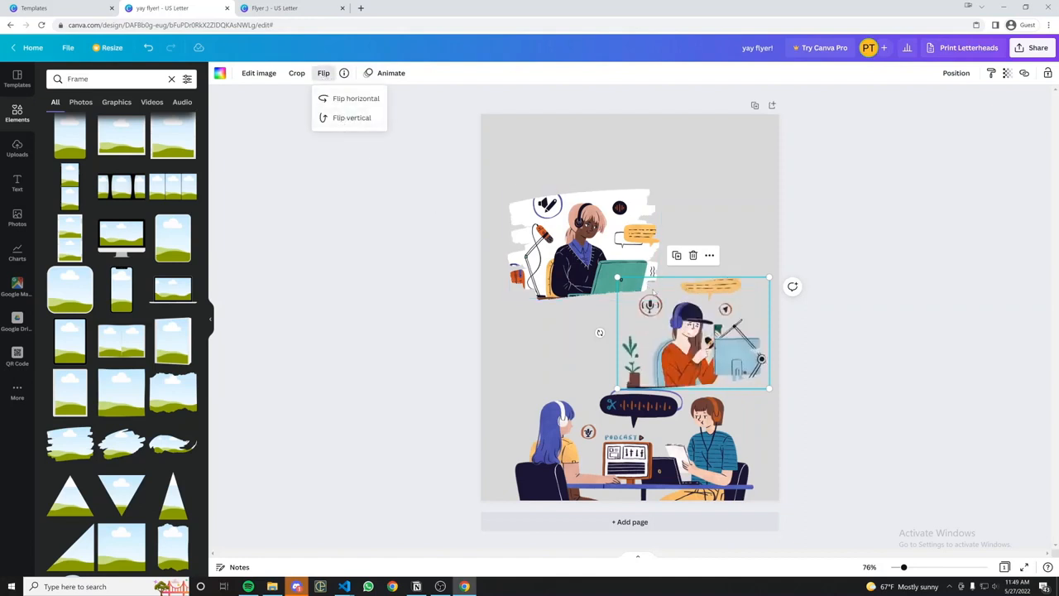
{"action": "left_click", "coordinate": [357, 100]}
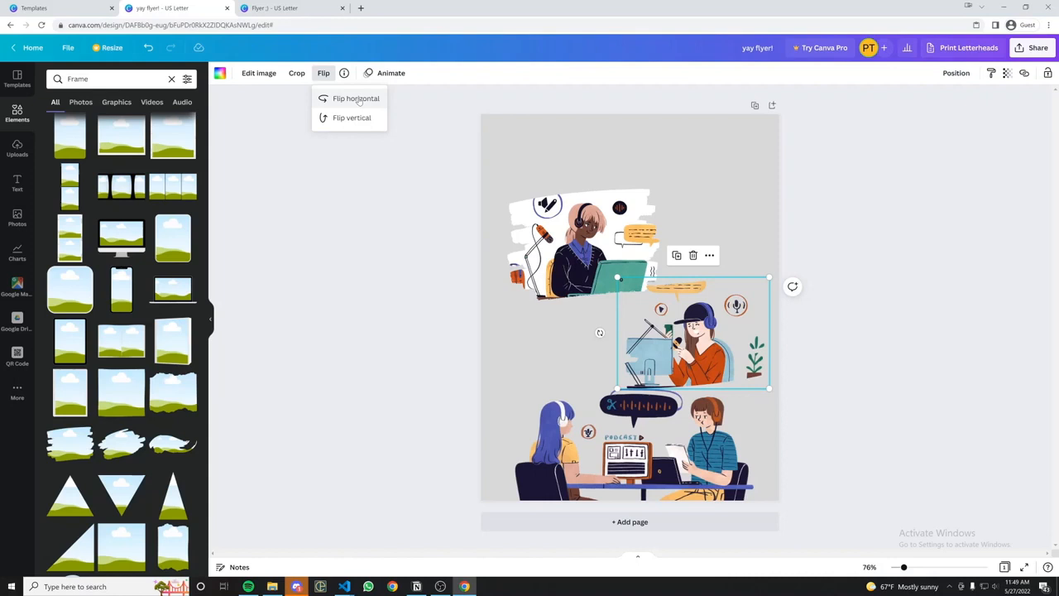
{"action": "left_click", "coordinate": [677, 254]}
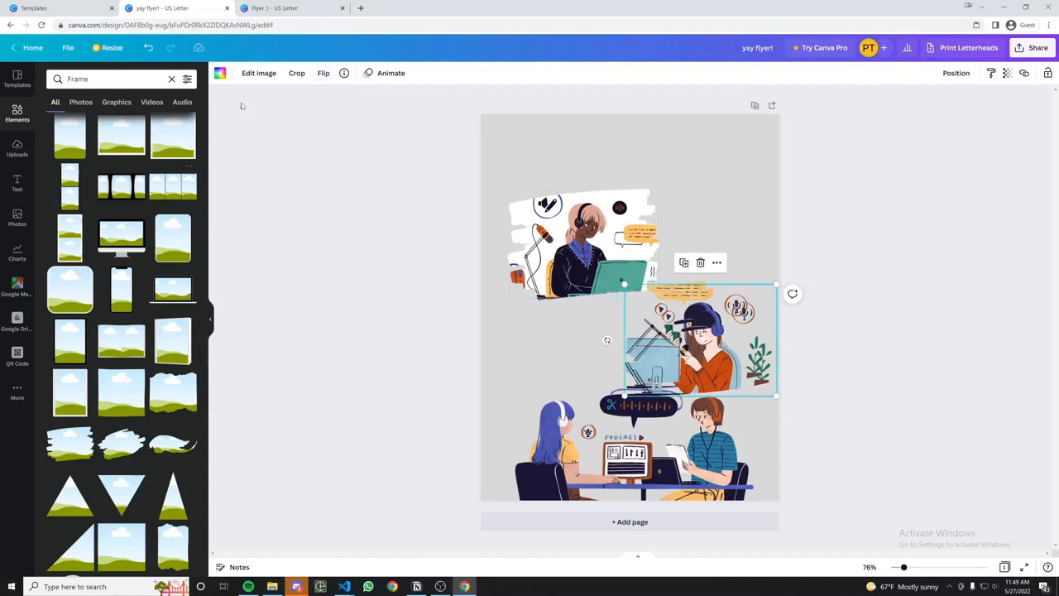
Turn the copy into a white stroke behind the podcaster image and group them.
{"action": "left_click", "coordinate": [221, 74]}
{"action": "left_click", "coordinate": [186, 319]}
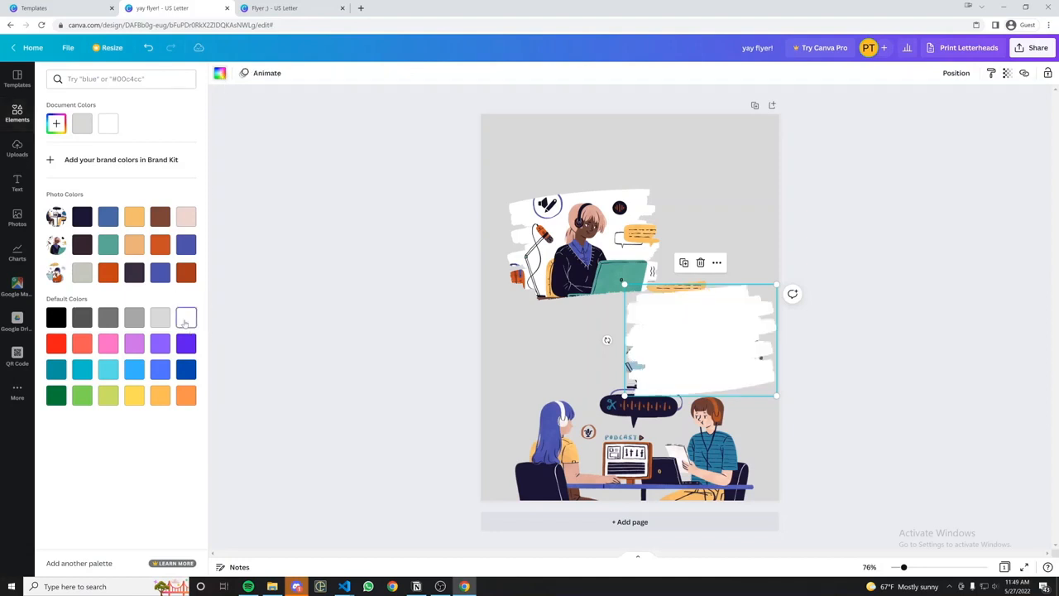
{"action": "left_click_drag", "start_coordinate": [683, 344], "coordinate": [676, 337]}
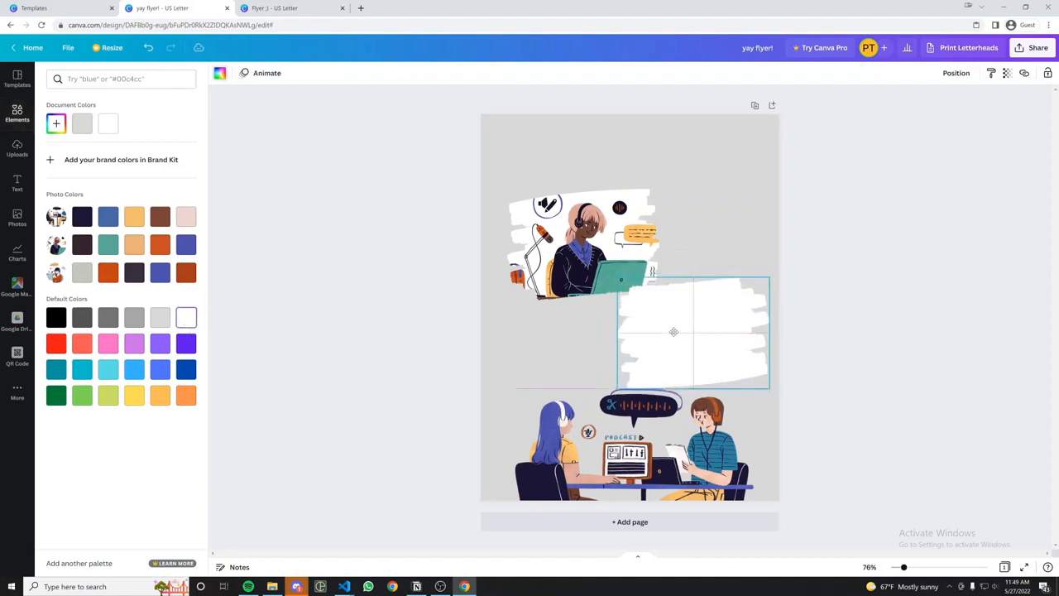
{"action": "left_click", "coordinate": [947, 77]}
{"action": "left_click", "coordinate": [927, 104]}
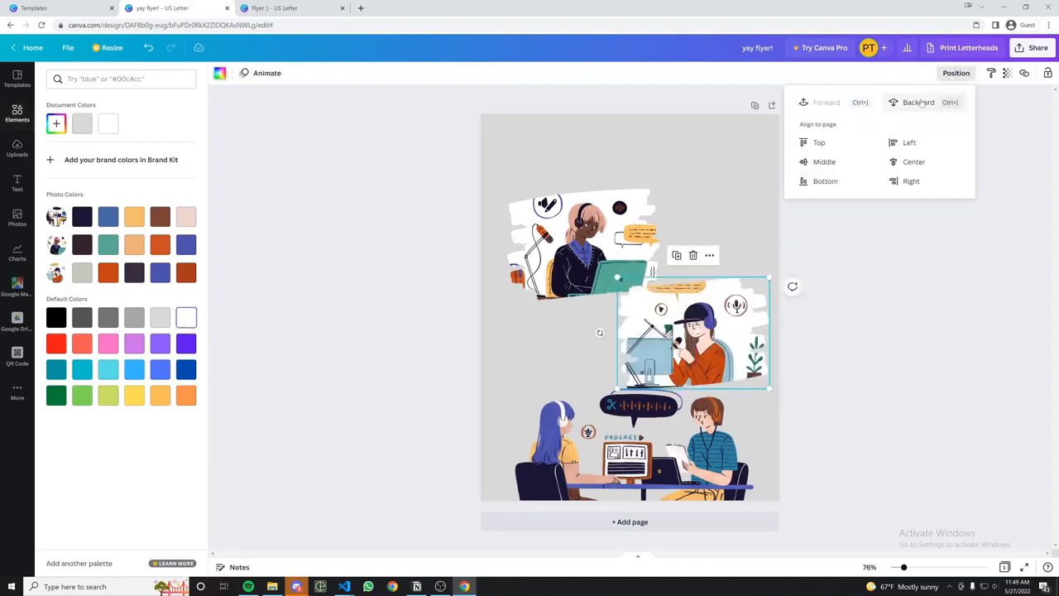
{"action": "left_click_drag", "start_coordinate": [816, 342], "coordinate": [715, 324]}
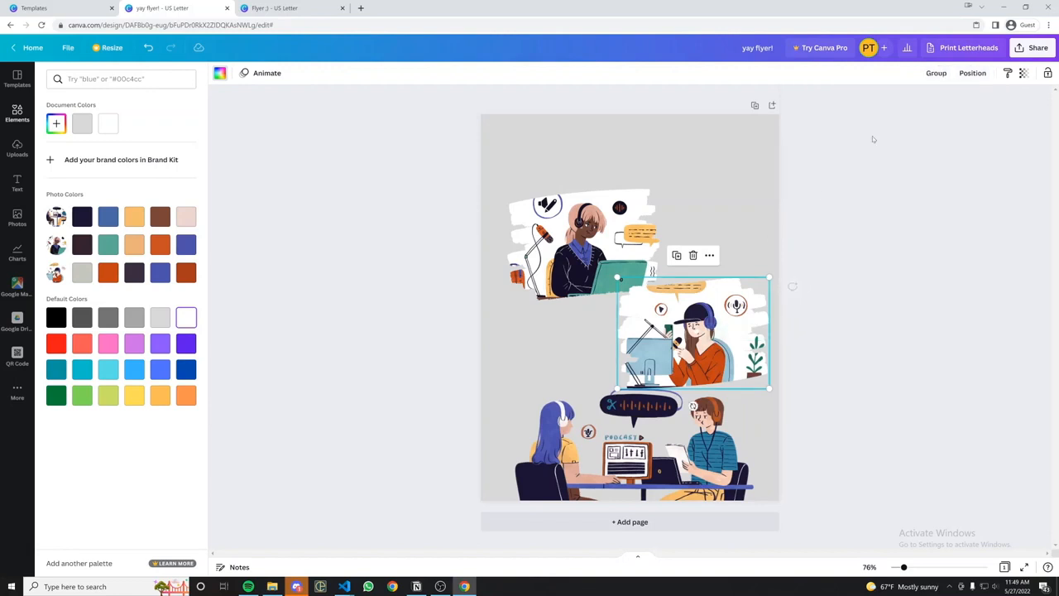
{"action": "left_click", "coordinate": [943, 76]}
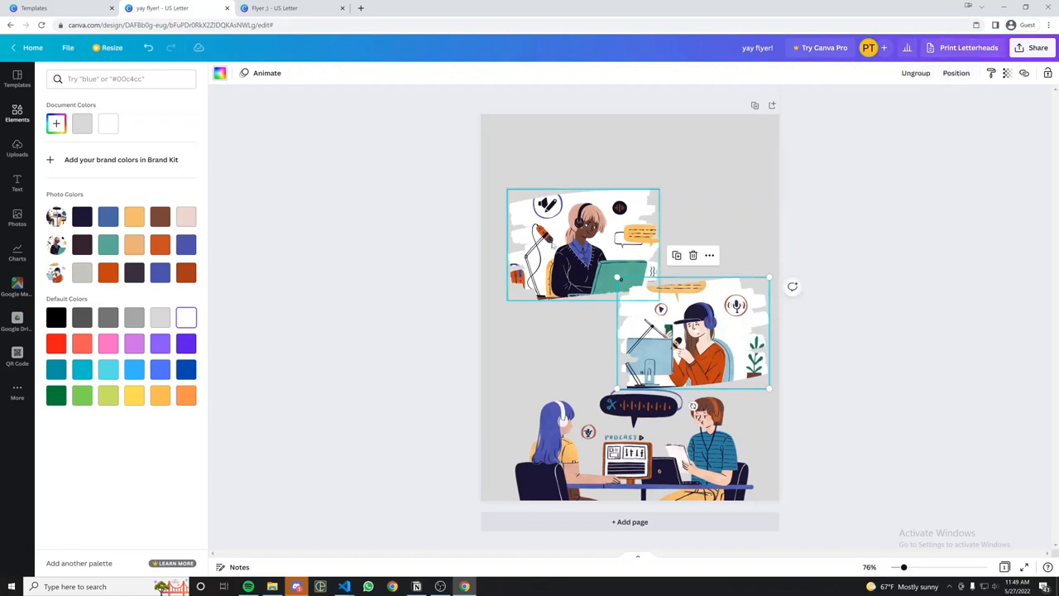
Shrink the top-left and right podcaster illustrations and align the right one with the page centre.
{"action": "left_click_drag", "start_coordinate": [617, 278], "coordinate": [606, 274]}
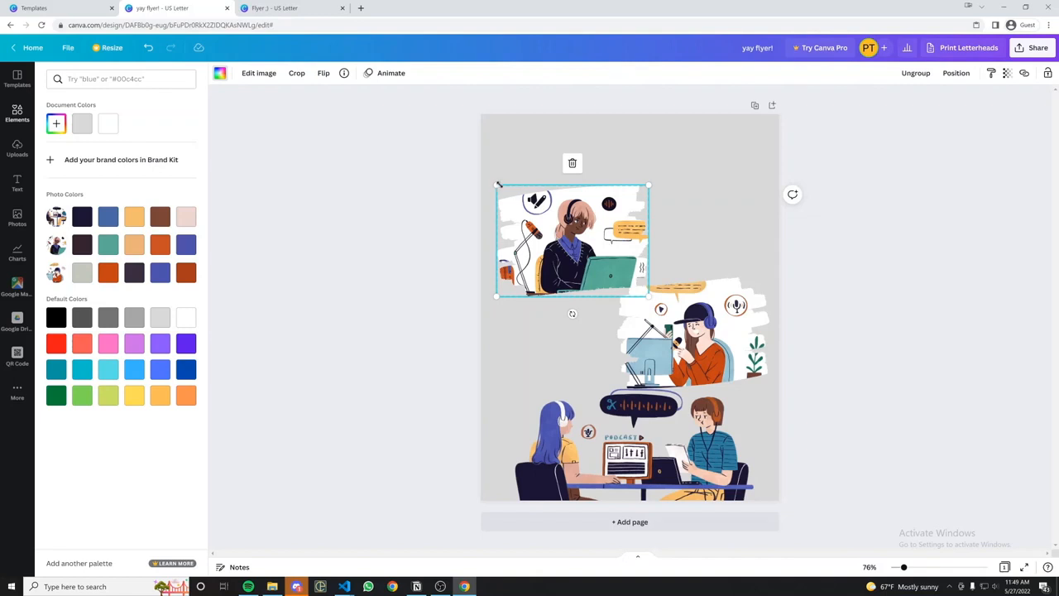
{"action": "left_click_drag", "start_coordinate": [499, 183], "coordinate": [507, 192]}
{"action": "left_click", "coordinate": [704, 348]}
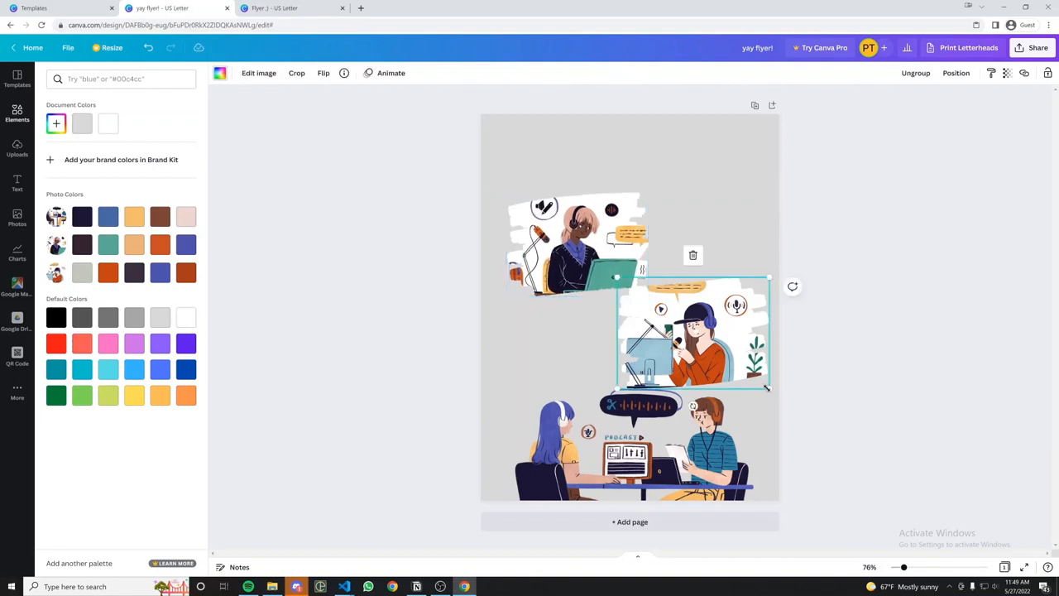
{"action": "left_click_drag", "start_coordinate": [767, 388], "coordinate": [750, 374]}
{"action": "left_click_drag", "start_coordinate": [692, 326], "coordinate": [705, 330]}
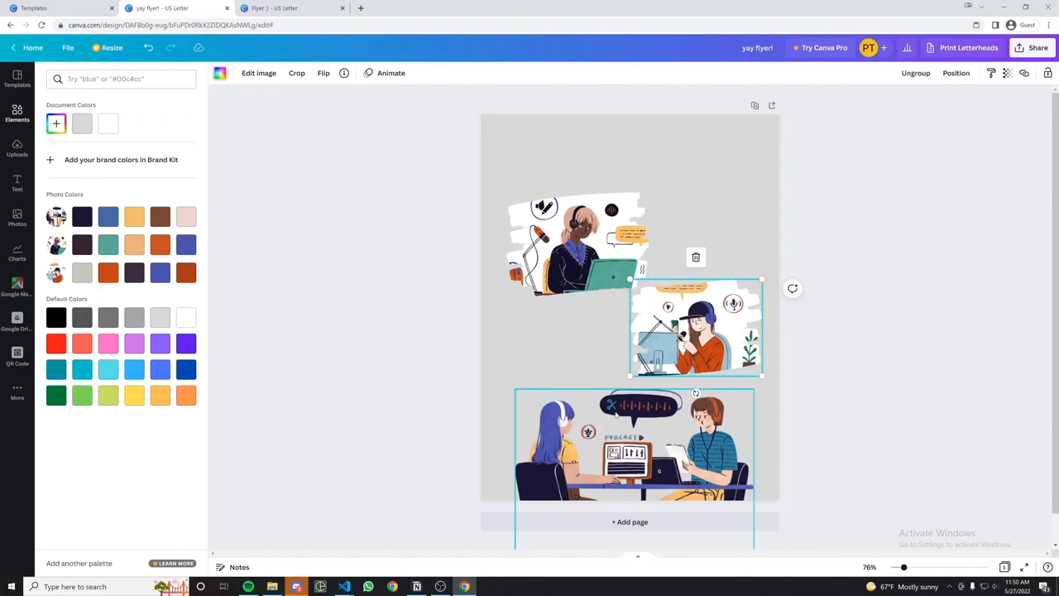
Copy the Now Hiring! heading from the reference flyer into the new flyer.
{"action": "left_click", "coordinate": [262, 10]}
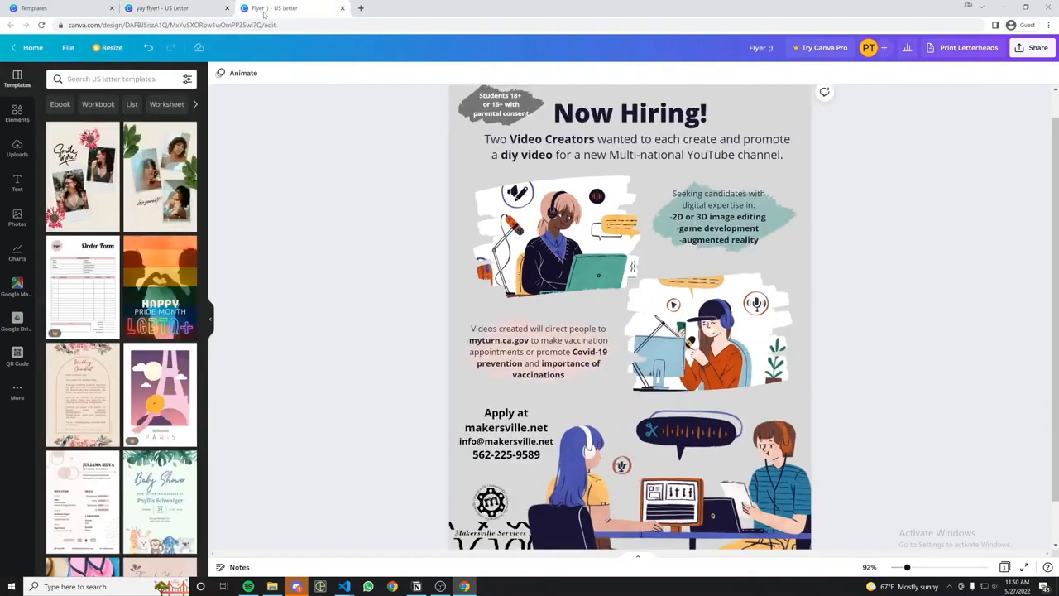
{"action": "left_click", "coordinate": [649, 117]}
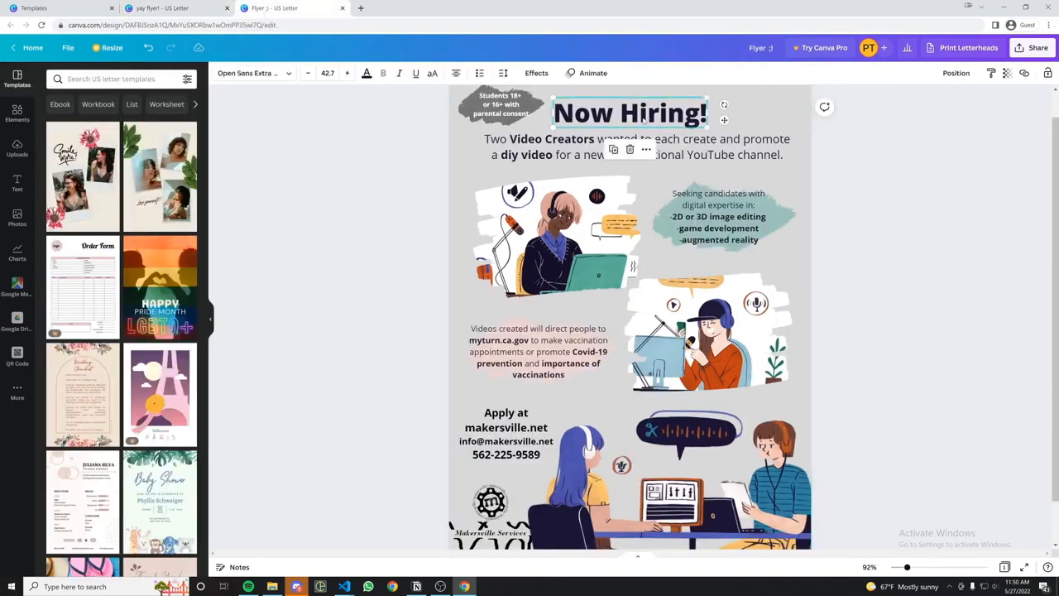
{"action": "right_click", "coordinate": [643, 116]}
{"action": "left_click", "coordinate": [664, 136]}
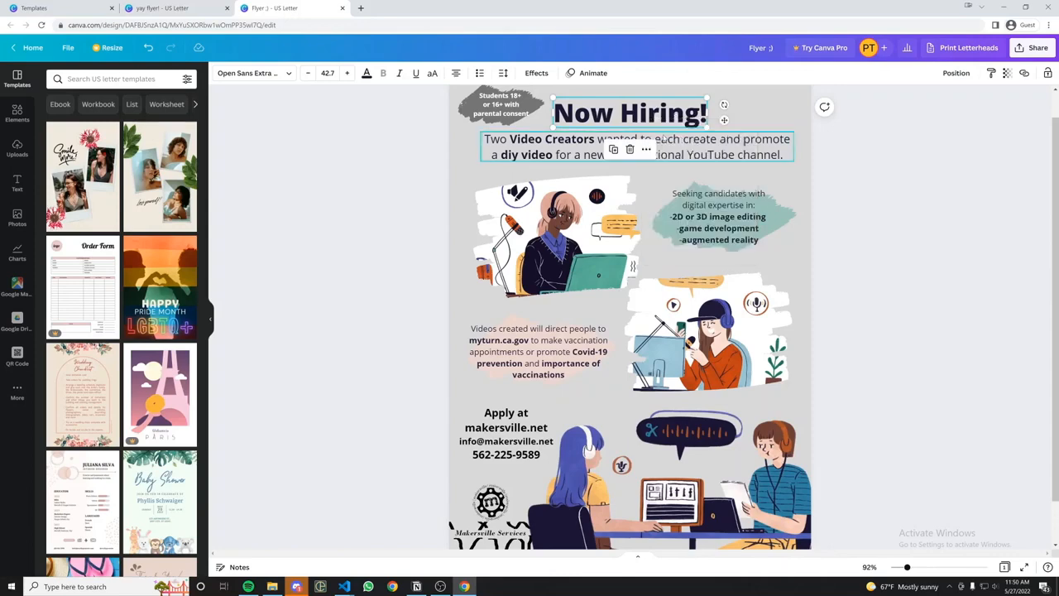
{"action": "left_click", "coordinate": [169, 8]}
{"action": "right_click", "coordinate": [636, 147]}
{"action": "left_click", "coordinate": [666, 177]}
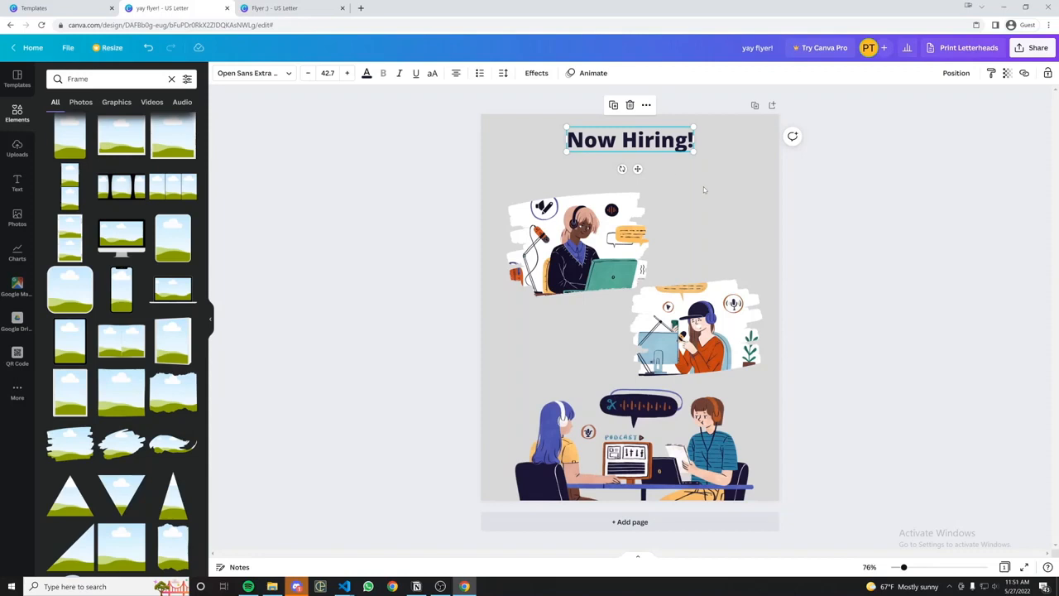
Copy the Two Video Creators text block from the reference into the flyer.
{"action": "left_click", "coordinate": [281, 8]}
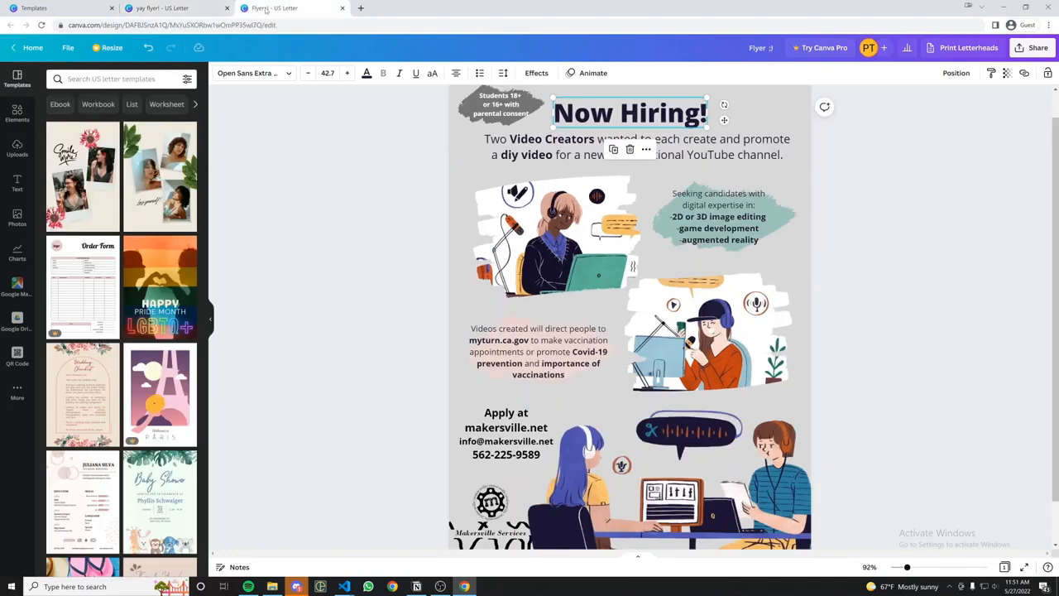
{"action": "left_click", "coordinate": [580, 155]}
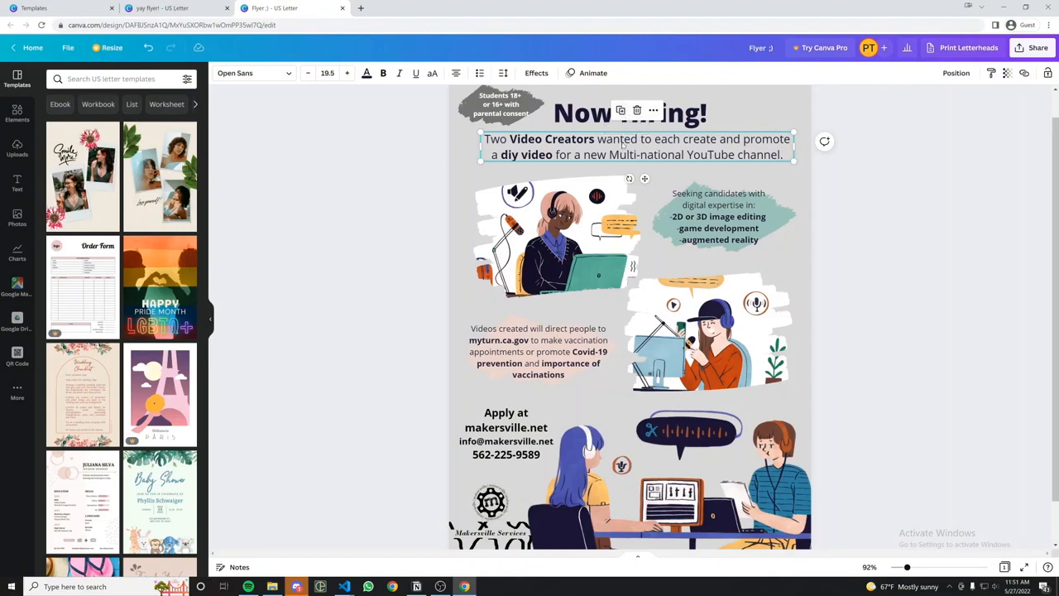
{"action": "right_click", "coordinate": [622, 143]}
{"action": "left_click", "coordinate": [641, 156]}
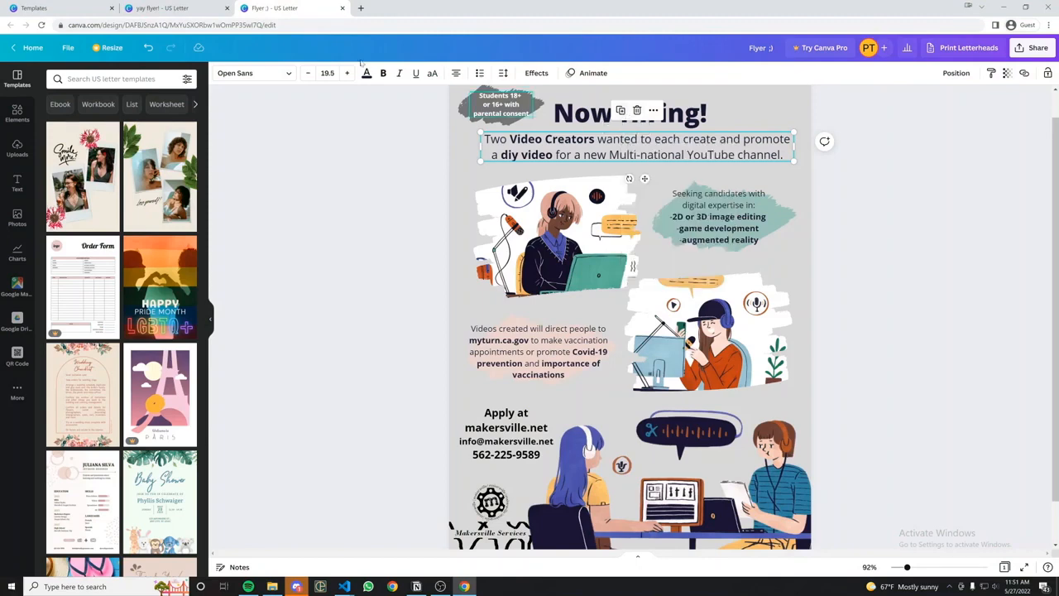
{"action": "left_click", "coordinate": [199, 8]}
{"action": "right_click", "coordinate": [567, 175]}
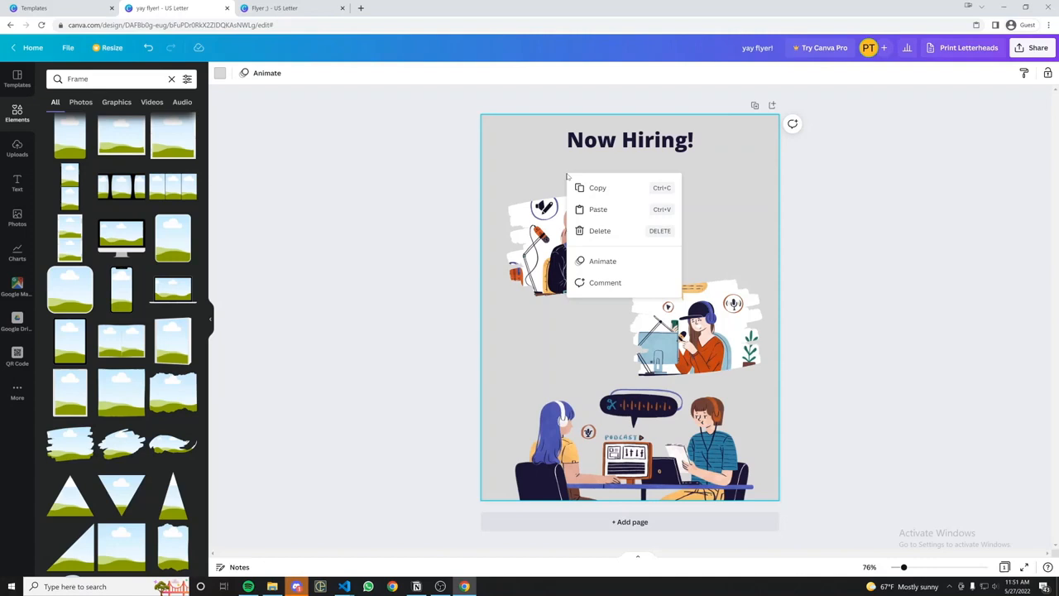
{"action": "left_click", "coordinate": [599, 207]}
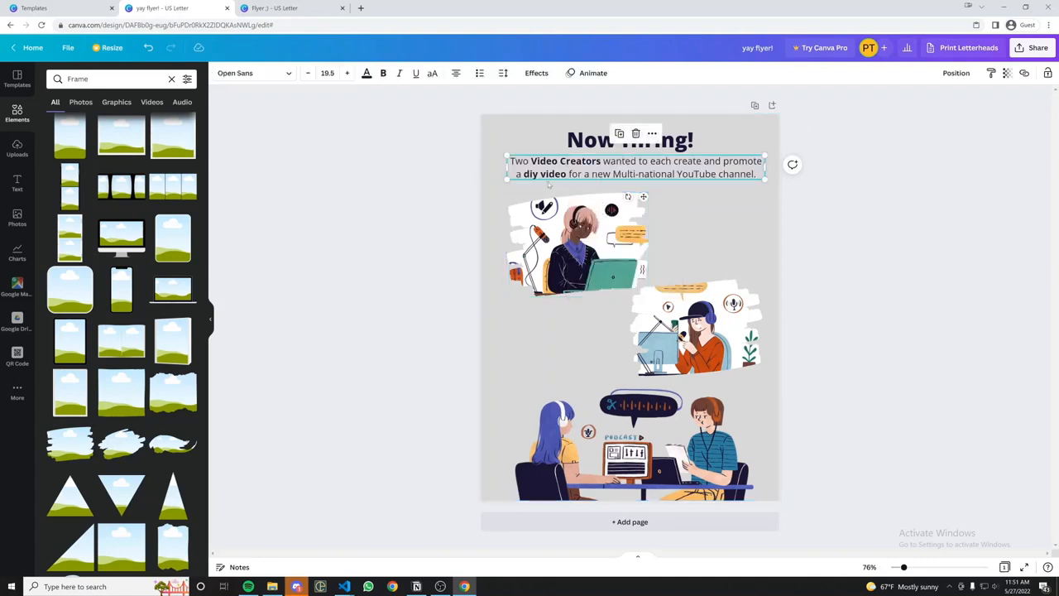
Copy the Seeking candidates text block from the reference into the flyer.
{"action": "key", "text": "ctrl+Tab"}
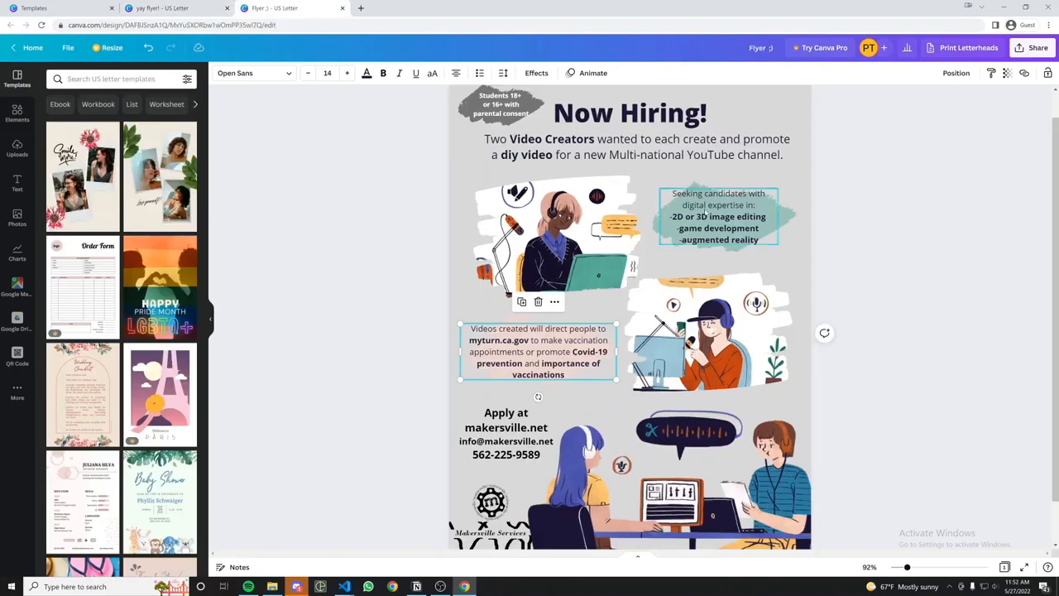
{"action": "right_click", "coordinate": [705, 213]}
{"action": "left_click", "coordinate": [735, 225]}
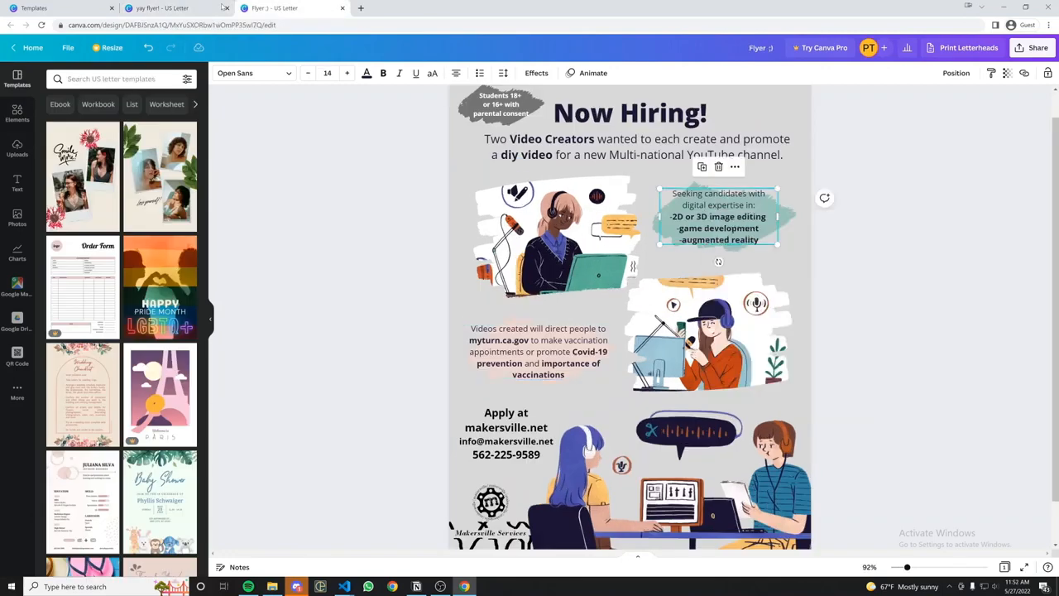
{"action": "left_click", "coordinate": [173, 10]}
{"action": "right_click", "coordinate": [702, 237]}
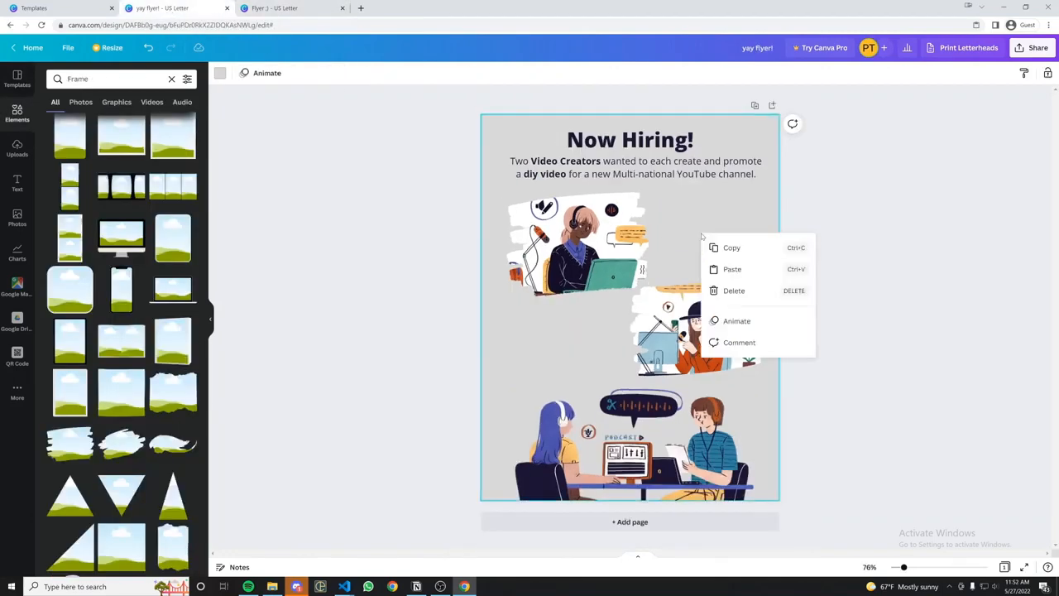
{"action": "left_click", "coordinate": [732, 269]}
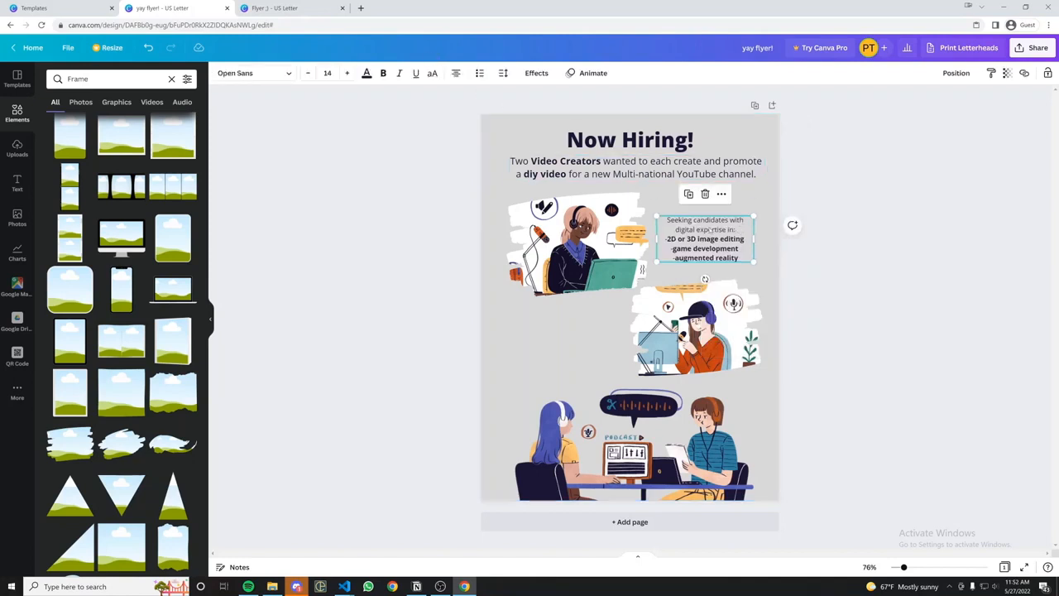
{"action": "left_click", "coordinate": [768, 204]}
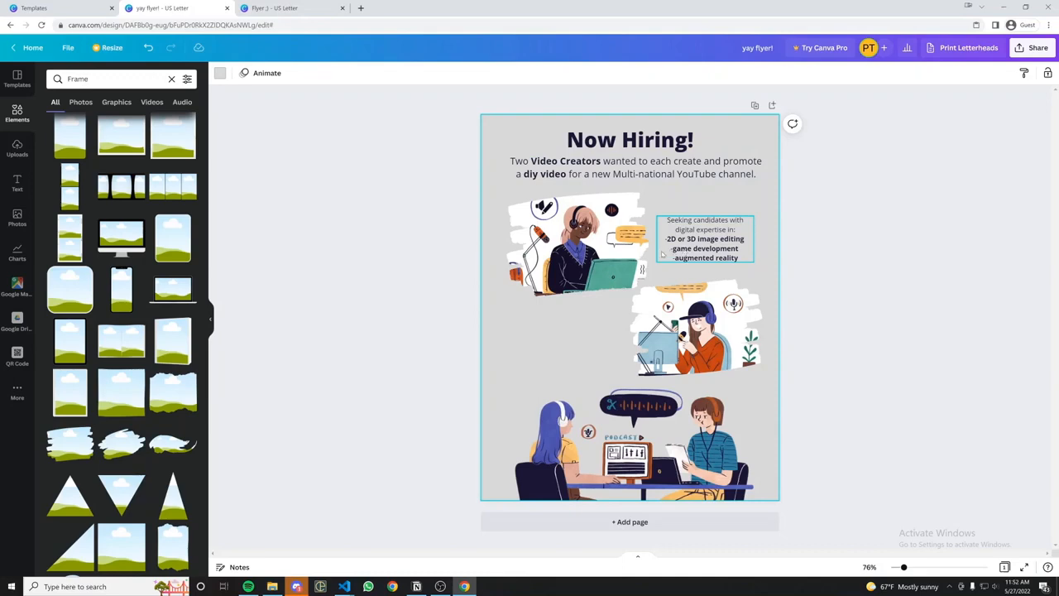
Copy the Videos created text block into the flyer and nudge it into place.
{"action": "left_click", "coordinate": [273, 7]}
{"action": "right_click", "coordinate": [584, 338]}
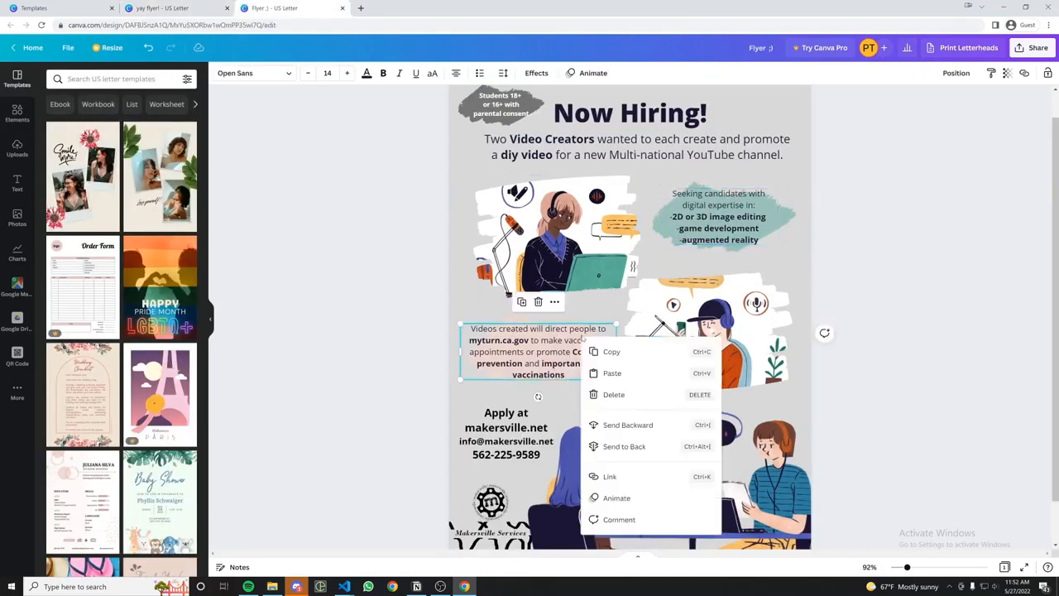
{"action": "left_click", "coordinate": [616, 359]}
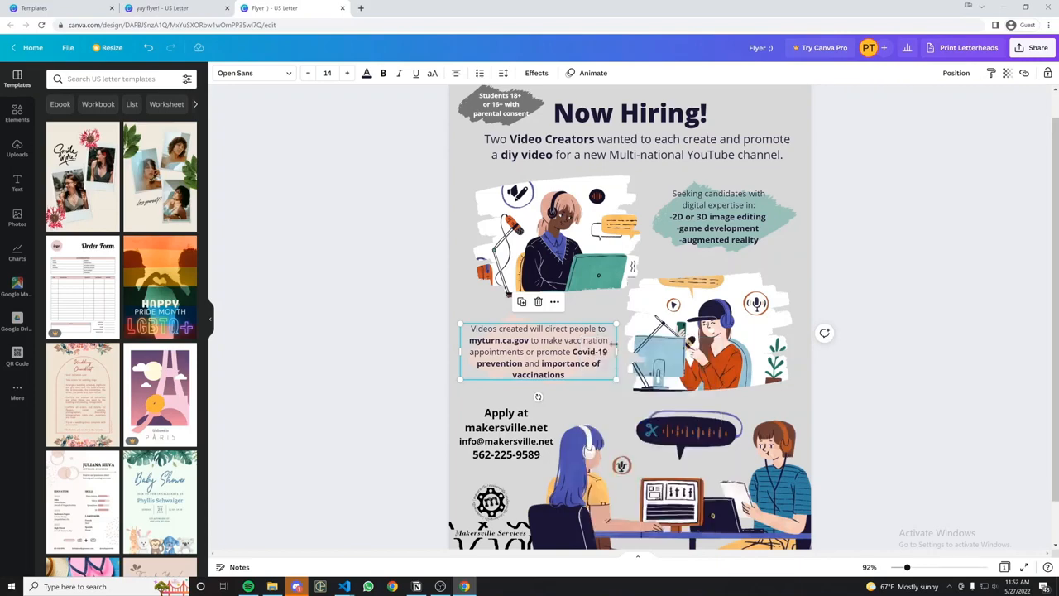
{"action": "left_click", "coordinate": [162, 7]}
{"action": "right_click", "coordinate": [545, 354]}
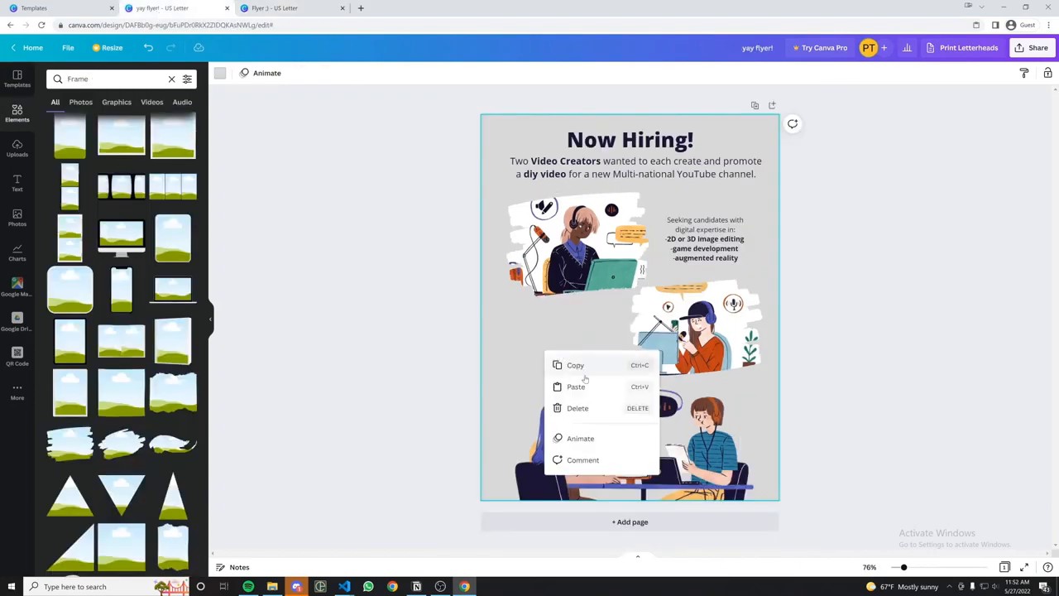
{"action": "left_click", "coordinate": [568, 385]}
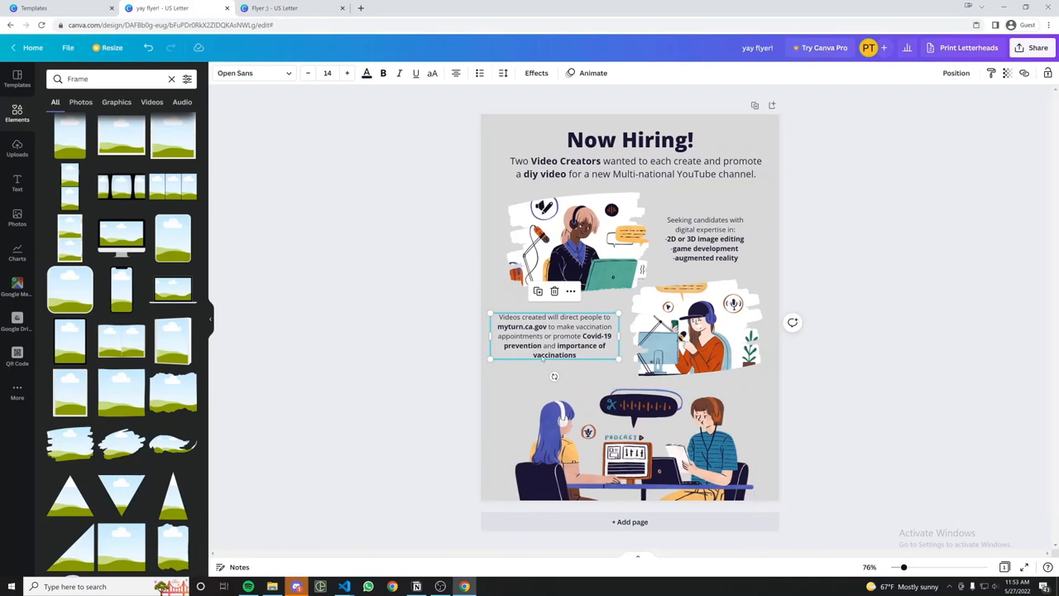
{"action": "left_click_drag", "start_coordinate": [552, 337], "coordinate": [563, 339]}
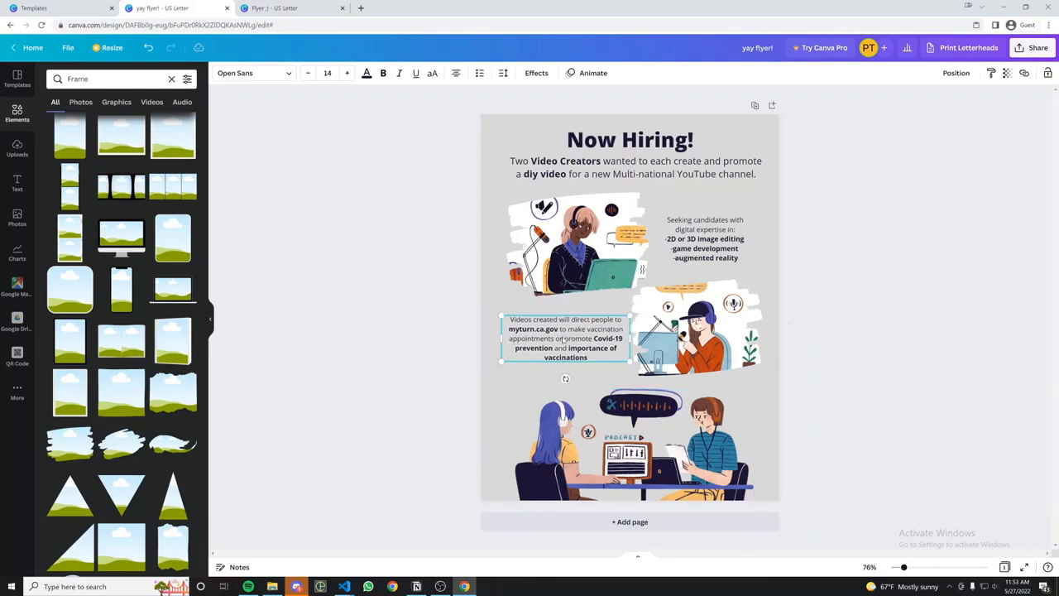
Copy the Students 18+ text from the reference to the flyer's top-left.
{"action": "left_click", "coordinate": [289, 10]}
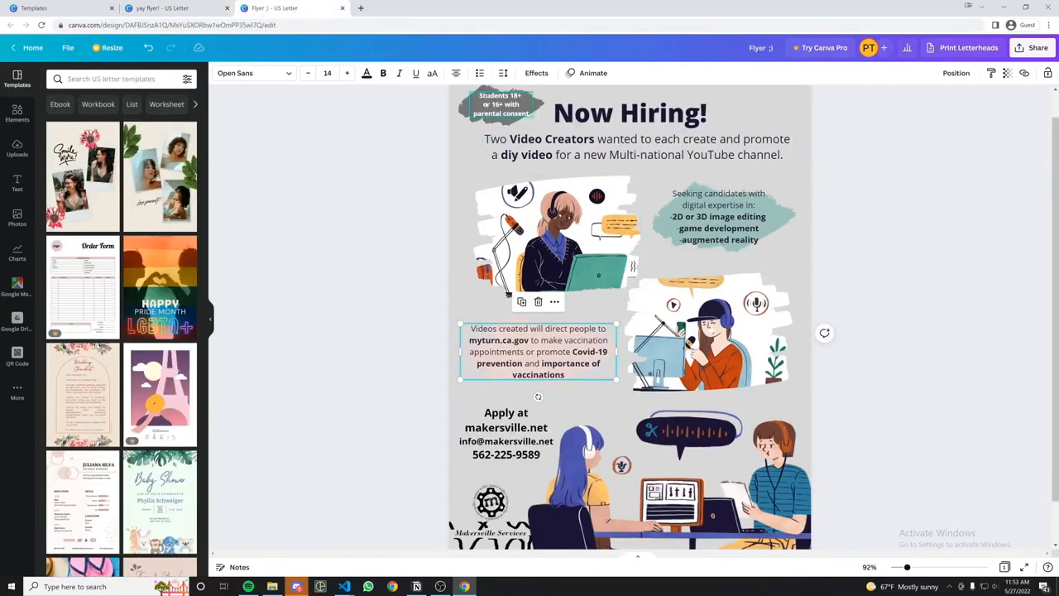
{"action": "left_click", "coordinate": [486, 103]}
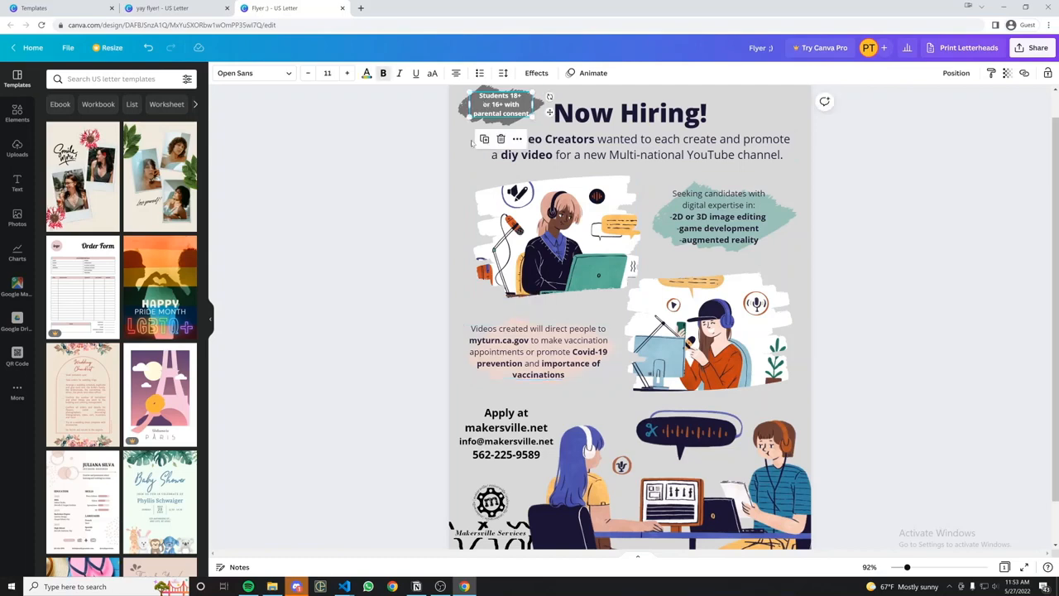
{"action": "right_click", "coordinate": [511, 104]}
{"action": "left_click", "coordinate": [543, 120]}
{"action": "left_click", "coordinate": [165, 8]}
{"action": "right_click", "coordinate": [515, 131]}
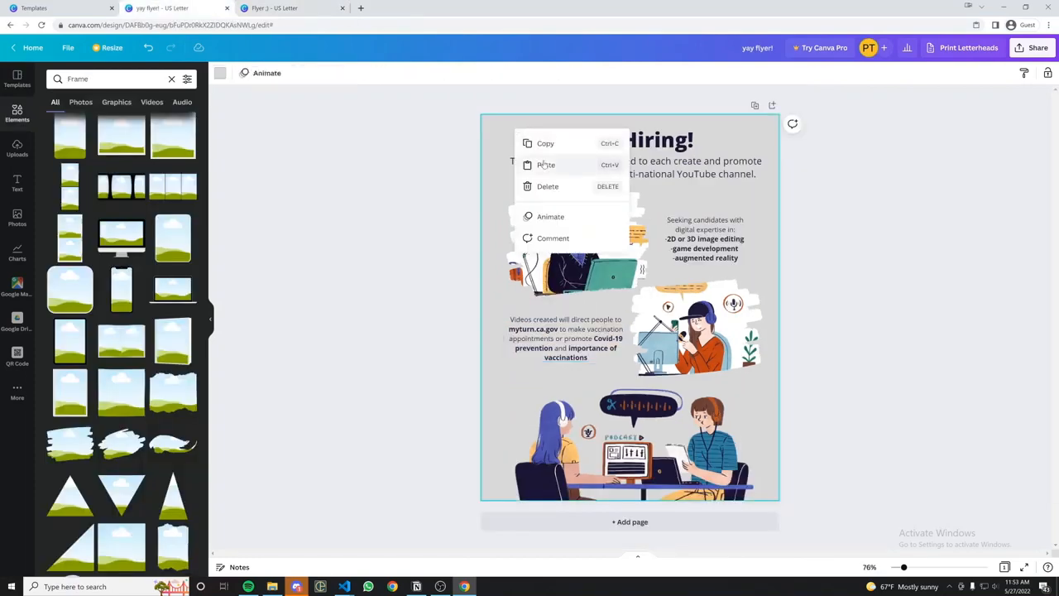
{"action": "left_click", "coordinate": [543, 165]}
Paste the Apply at contact text, shift the bottom illustration right, and lower the text beside it.
{"action": "left_click", "coordinate": [271, 8]}
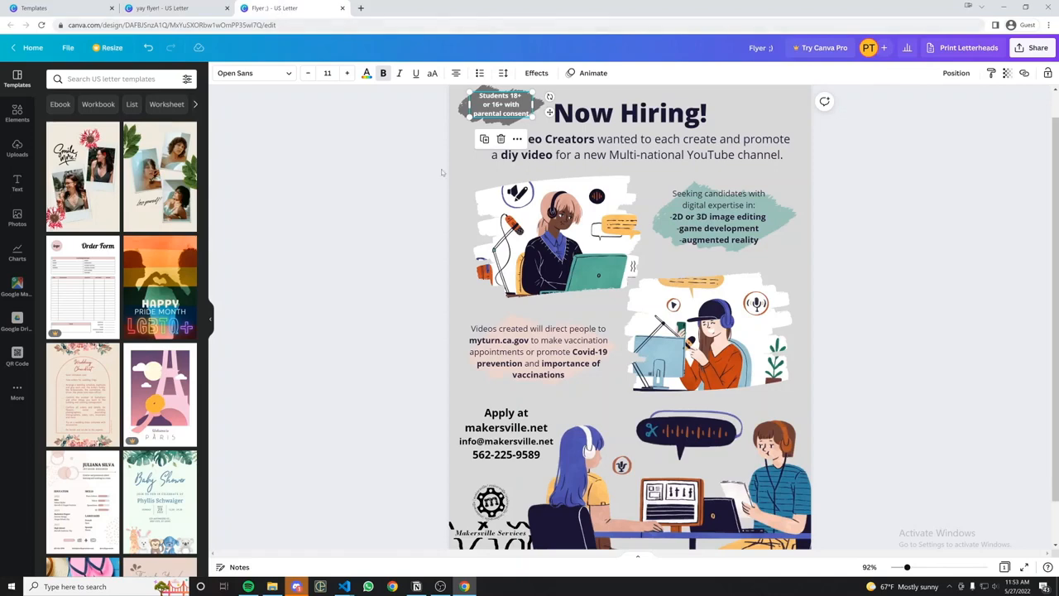
{"action": "right_click", "coordinate": [496, 426]}
{"action": "left_click", "coordinate": [534, 390]}
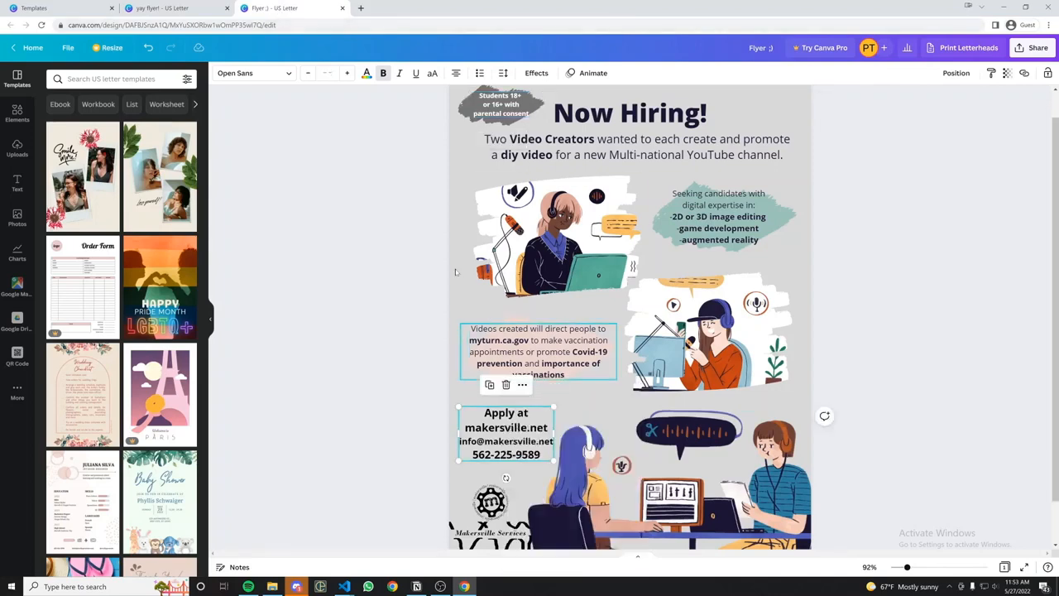
{"action": "left_click", "coordinate": [144, 8]}
{"action": "right_click", "coordinate": [506, 392]}
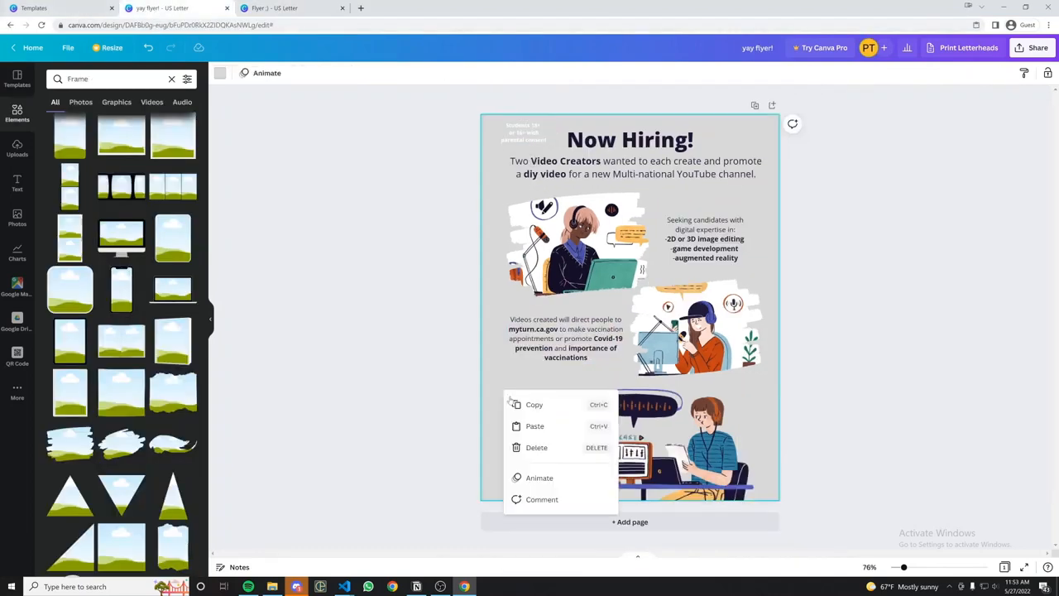
{"action": "left_click", "coordinate": [530, 425]}
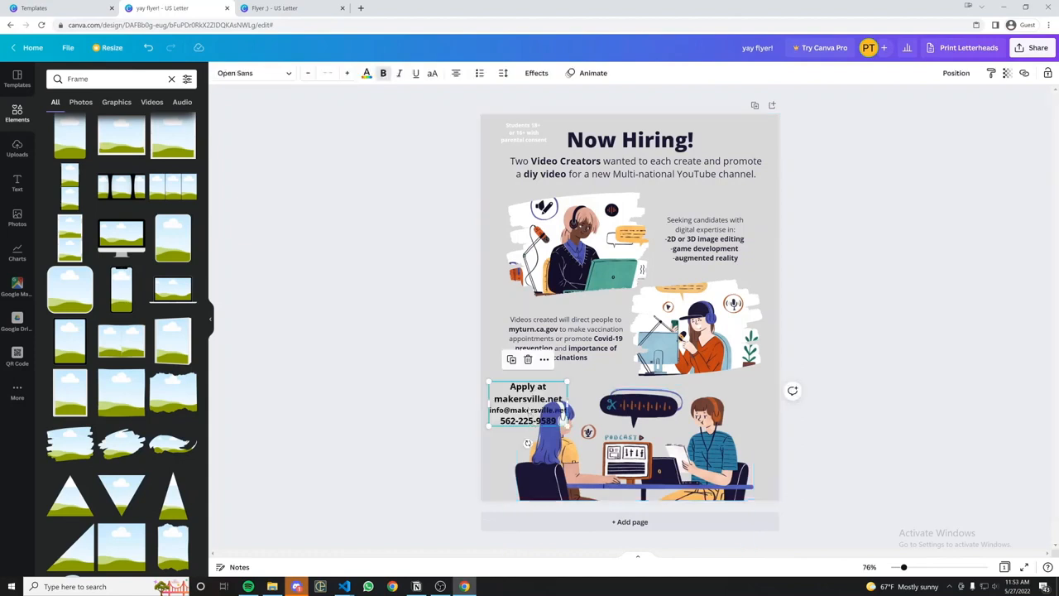
{"action": "left_click_drag", "start_coordinate": [634, 416], "coordinate": [667, 414]}
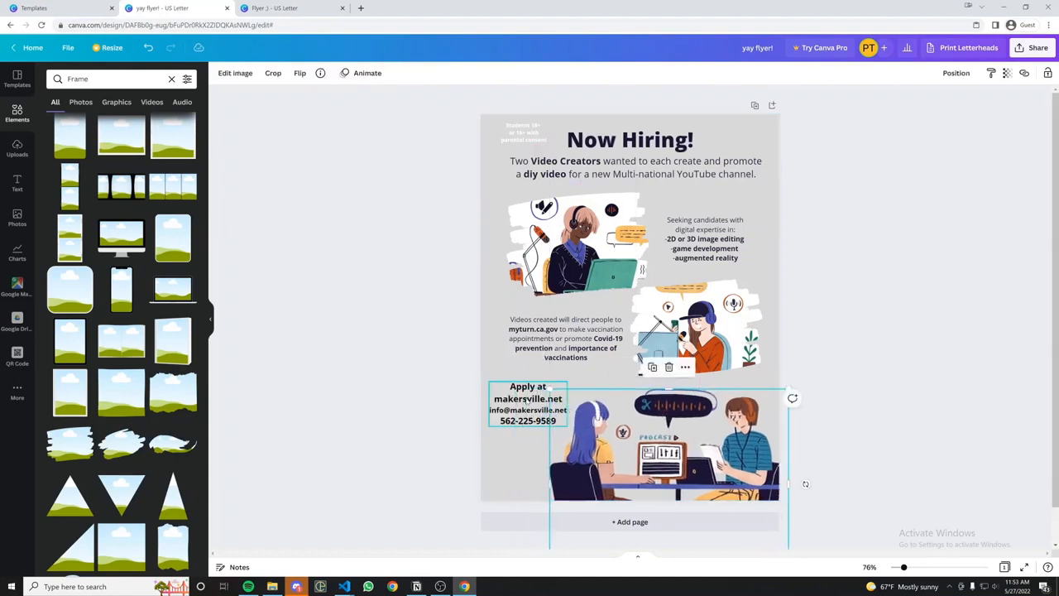
{"action": "left_click_drag", "start_coordinate": [540, 405], "coordinate": [540, 413]}
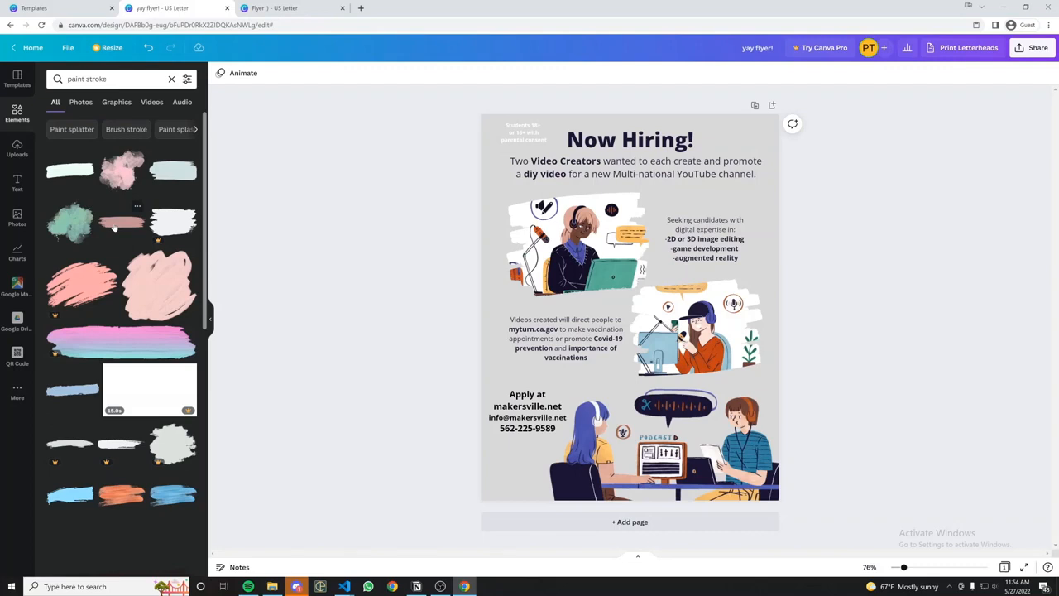
Try and discard a pink paint stroke, then place a purple stroke behind Videos created.
{"action": "left_click", "coordinate": [114, 224]}
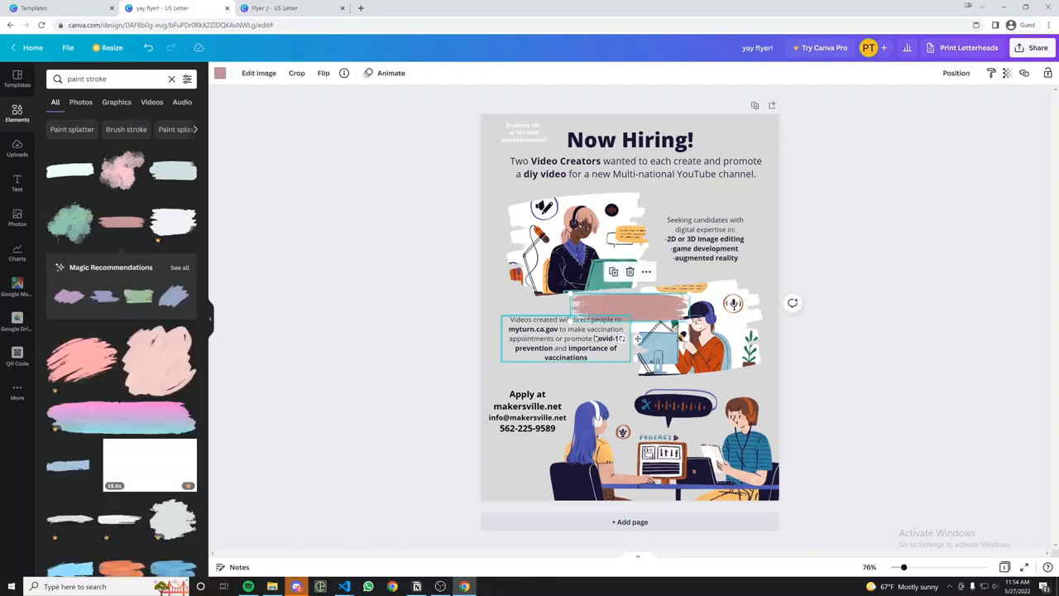
{"action": "mouse_move", "coordinate": [688, 293]}
{"action": "left_mouse_down"}
{"action": "mouse_move", "coordinate": [569, 333]}
{"action": "mouse_move", "coordinate": [571, 308]}
{"action": "mouse_move", "coordinate": [482, 357]}
{"action": "left_mouse_up"}
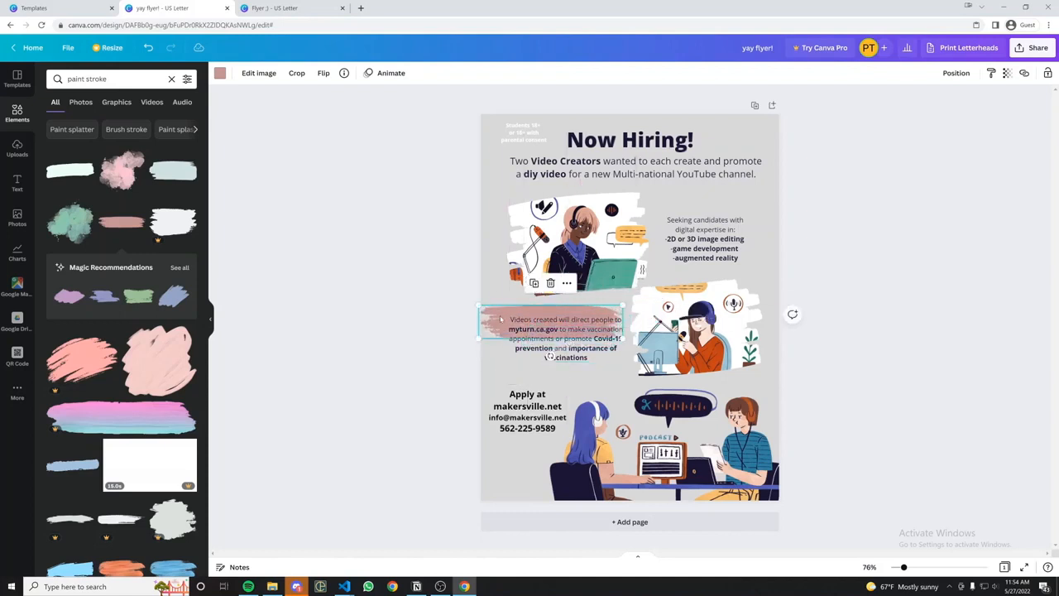
{"action": "left_click", "coordinate": [551, 283]}
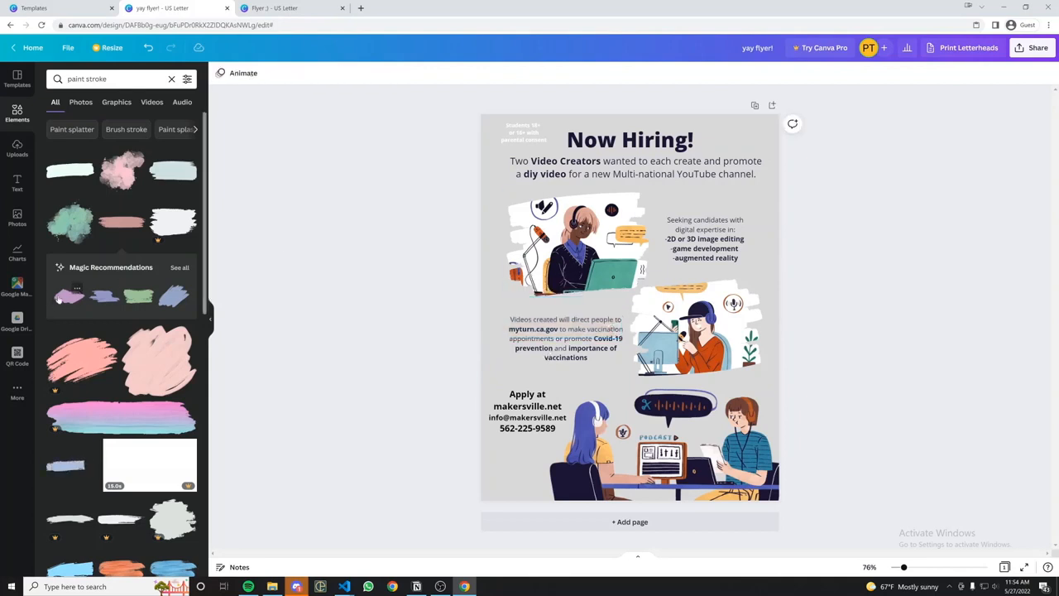
{"action": "left_click", "coordinate": [69, 296]}
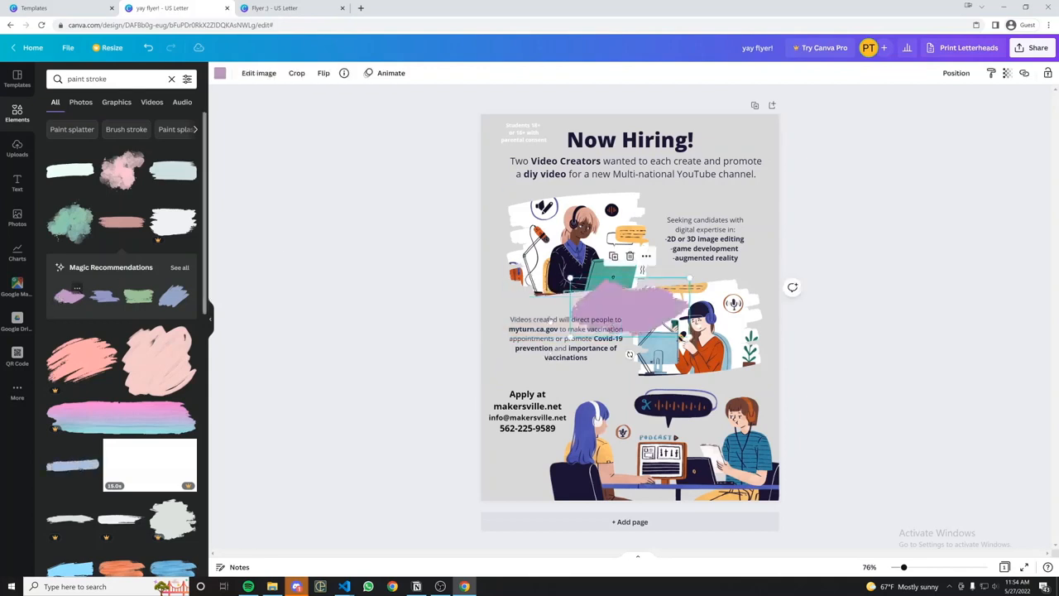
{"action": "left_click_drag", "start_coordinate": [631, 297], "coordinate": [570, 322]}
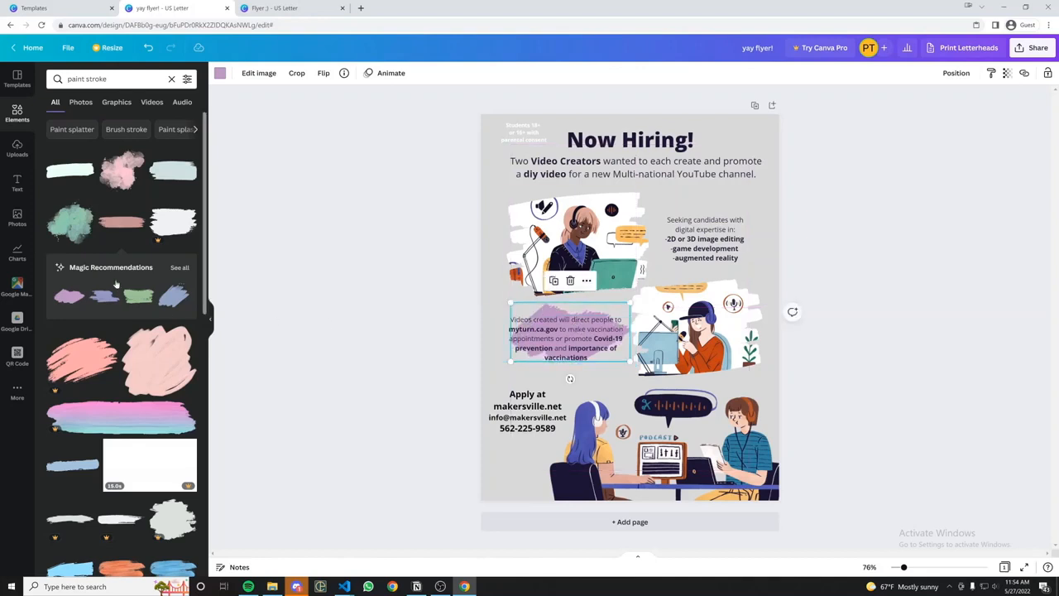
Add purple strokes behind the Seeking candidates and Students 18+ text, sized to fit.
{"action": "left_click", "coordinate": [69, 296]}
{"action": "mouse_move", "coordinate": [639, 302]}
{"action": "left_mouse_down"}
{"action": "mouse_move", "coordinate": [732, 236]}
{"action": "mouse_move", "coordinate": [718, 226]}
{"action": "left_mouse_up"}
{"action": "left_click_drag", "start_coordinate": [655, 308], "coordinate": [617, 138]}
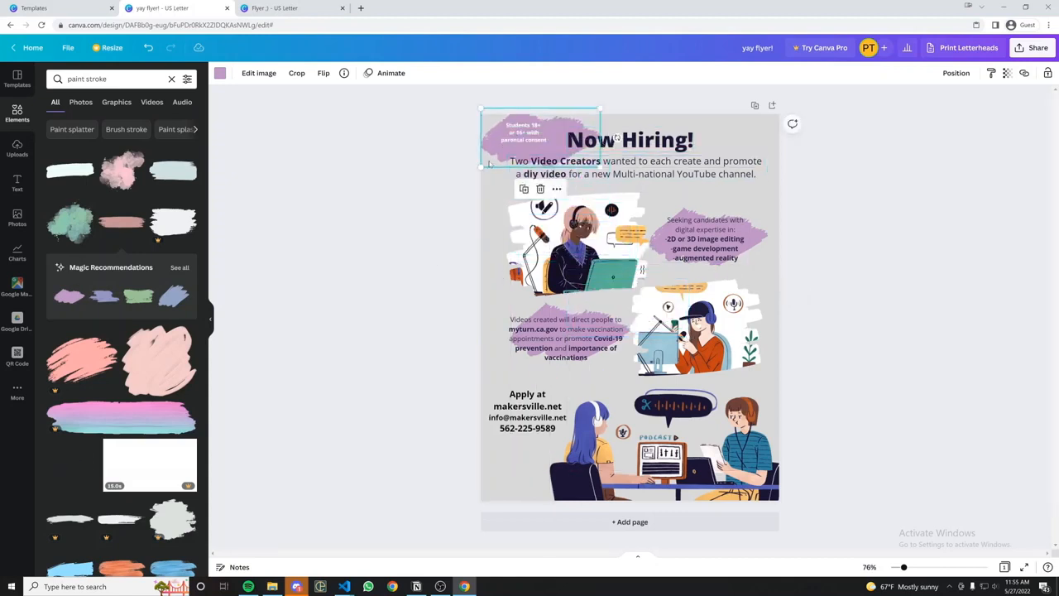
{"action": "left_click_drag", "start_coordinate": [481, 109], "coordinate": [492, 120]}
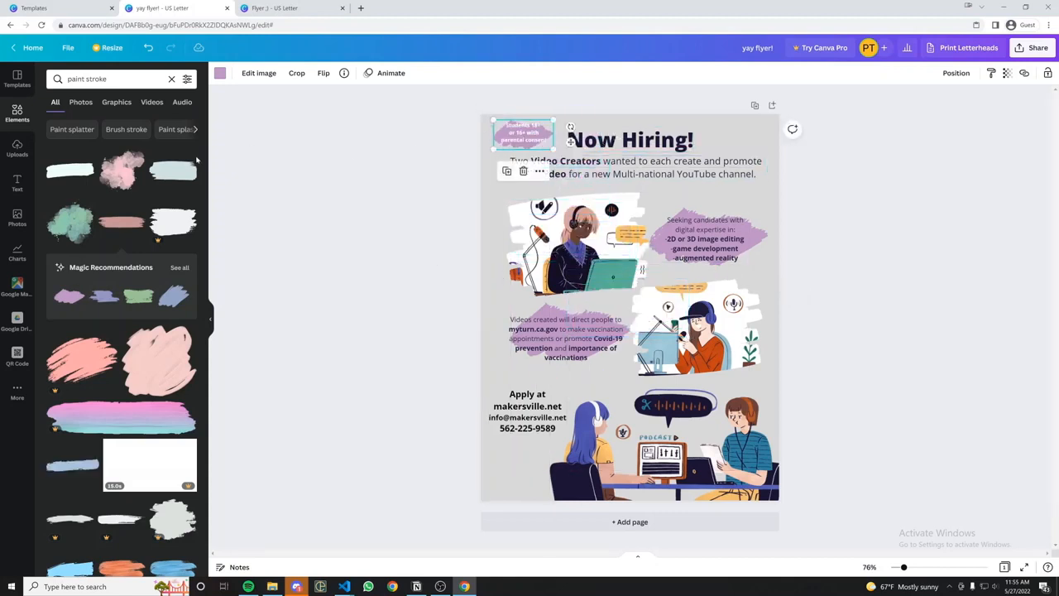
Make the Students 18+ stroke grey, Seeking candidates teal, and Videos created light pink.
{"action": "left_click", "coordinate": [220, 72]}
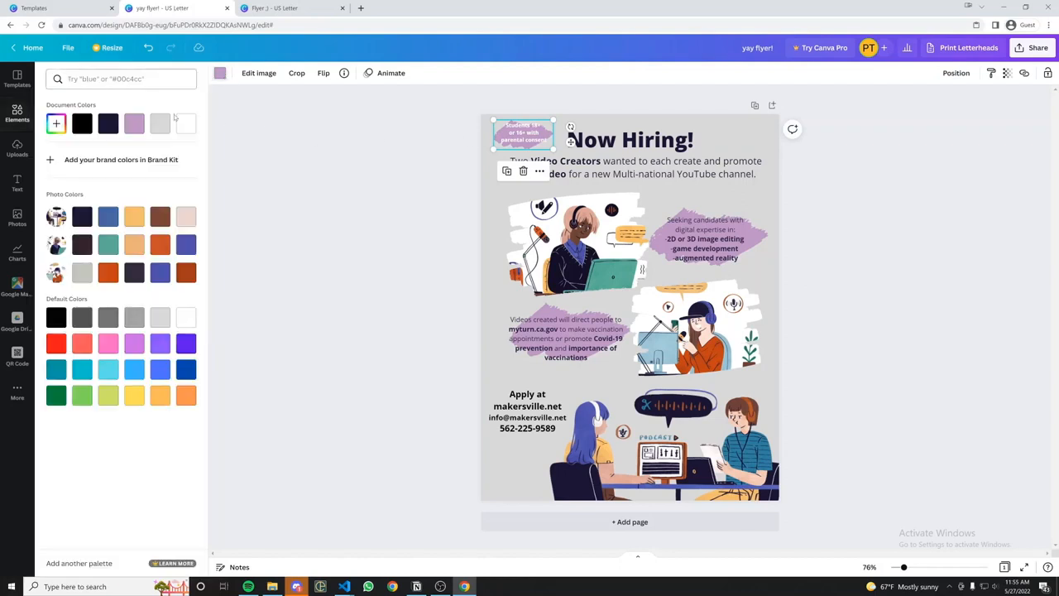
{"action": "left_click", "coordinate": [109, 317]}
{"action": "left_click", "coordinate": [764, 235]}
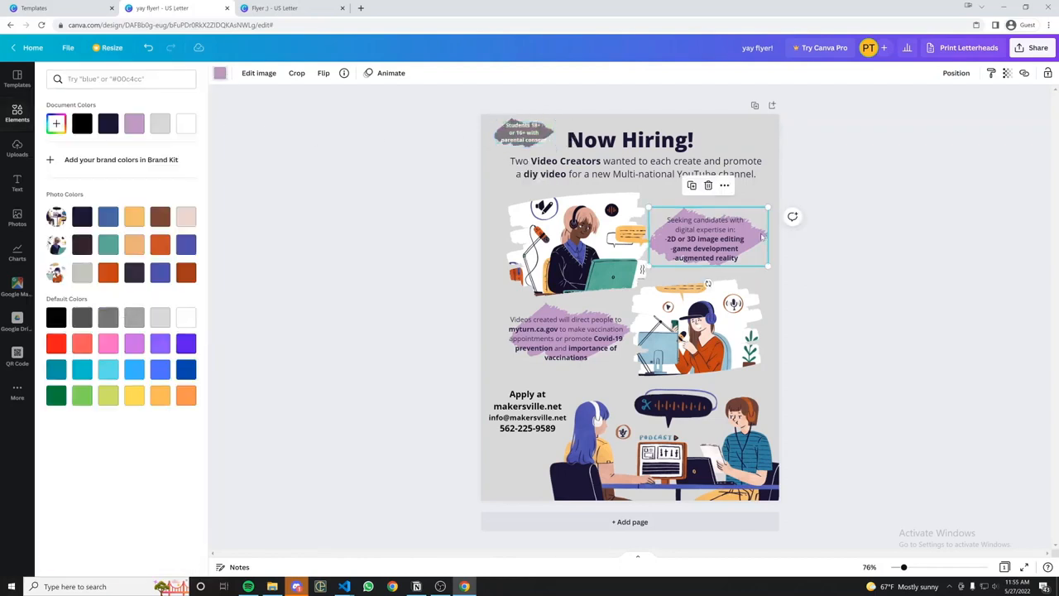
{"action": "left_click", "coordinate": [108, 249]}
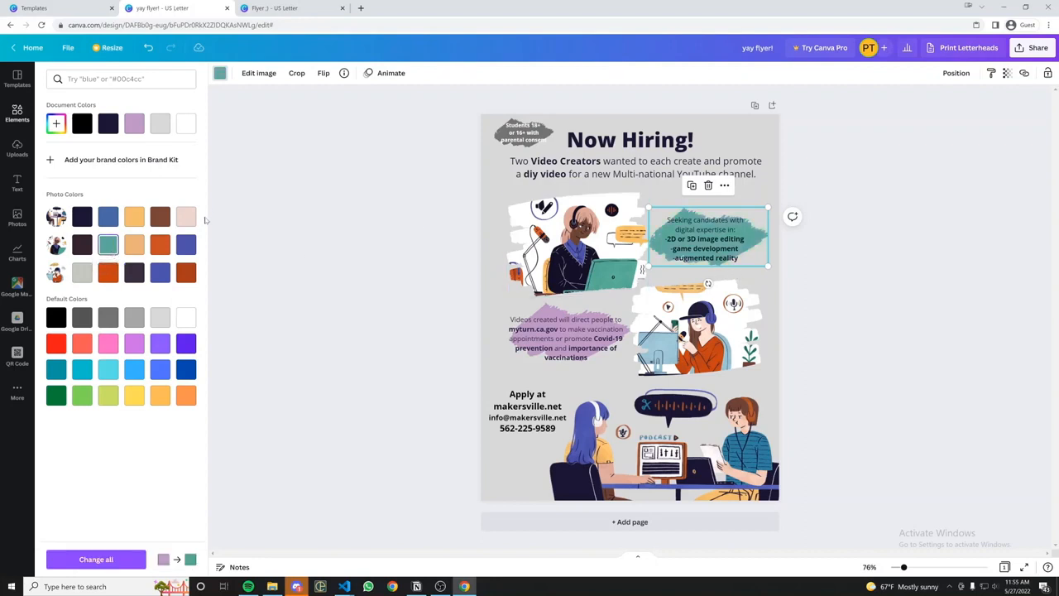
{"action": "left_click", "coordinate": [550, 312]}
{"action": "left_click", "coordinate": [184, 218]}
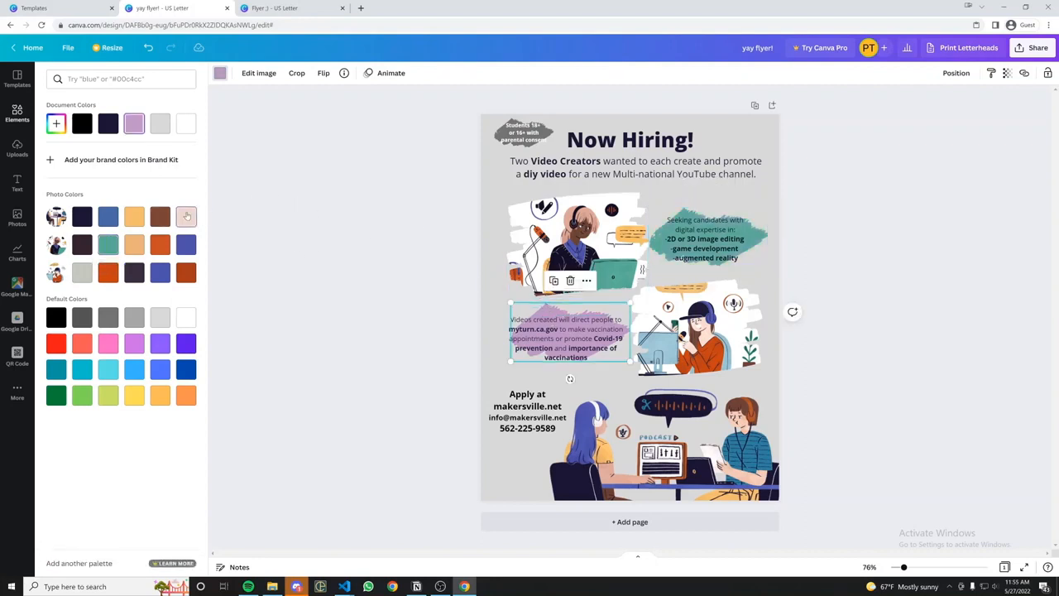
{"action": "left_click_drag", "start_coordinate": [566, 338], "coordinate": [571, 329]}
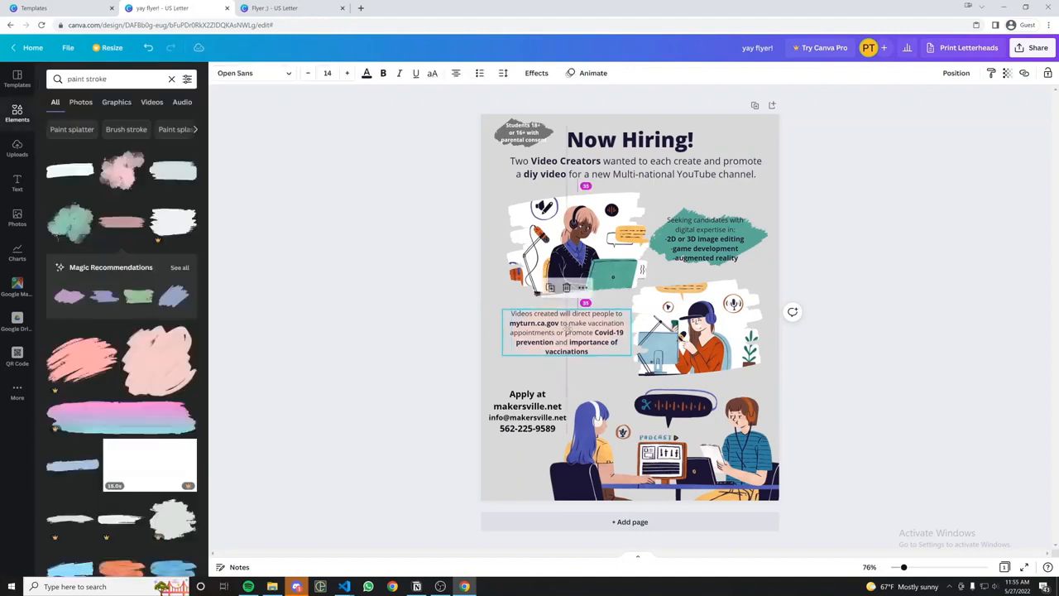
Increase the transparency of the teal stroke behind the Seeking candidates text.
{"action": "left_click", "coordinate": [730, 238]}
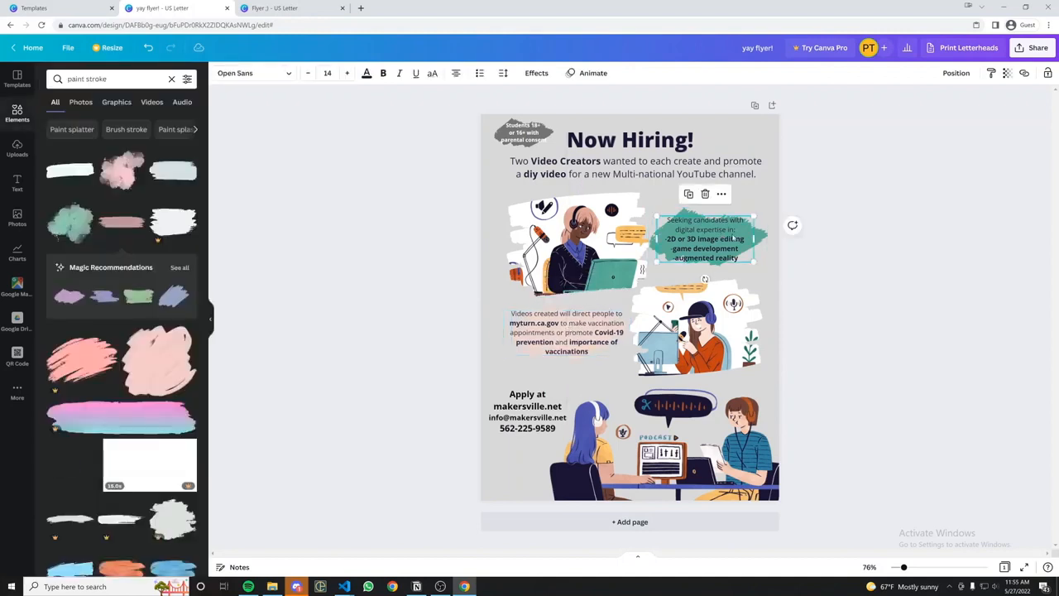
{"action": "left_click", "coordinate": [763, 240]}
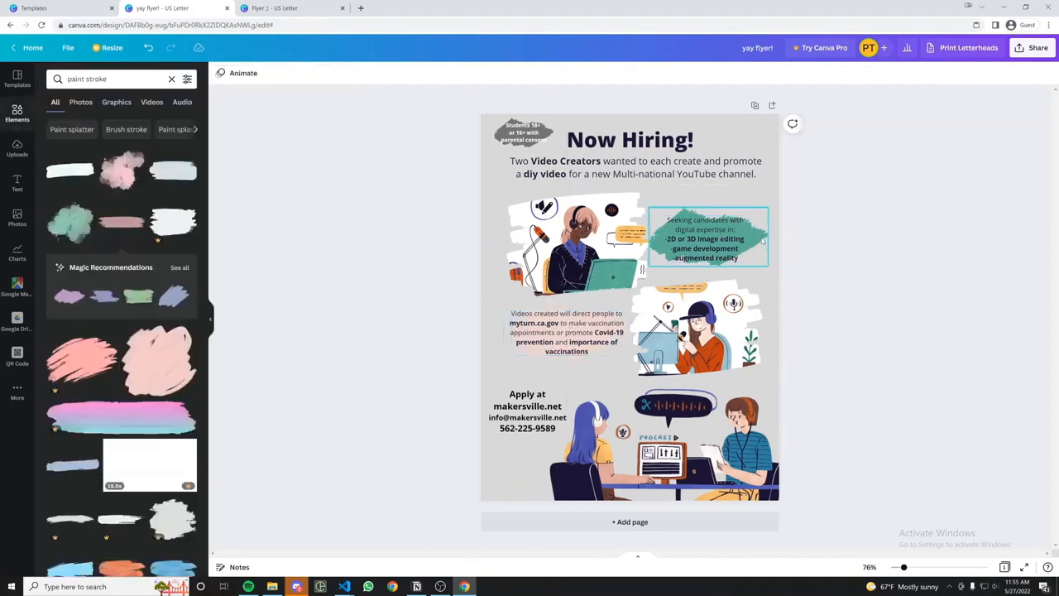
{"action": "left_click", "coordinate": [1007, 74]}
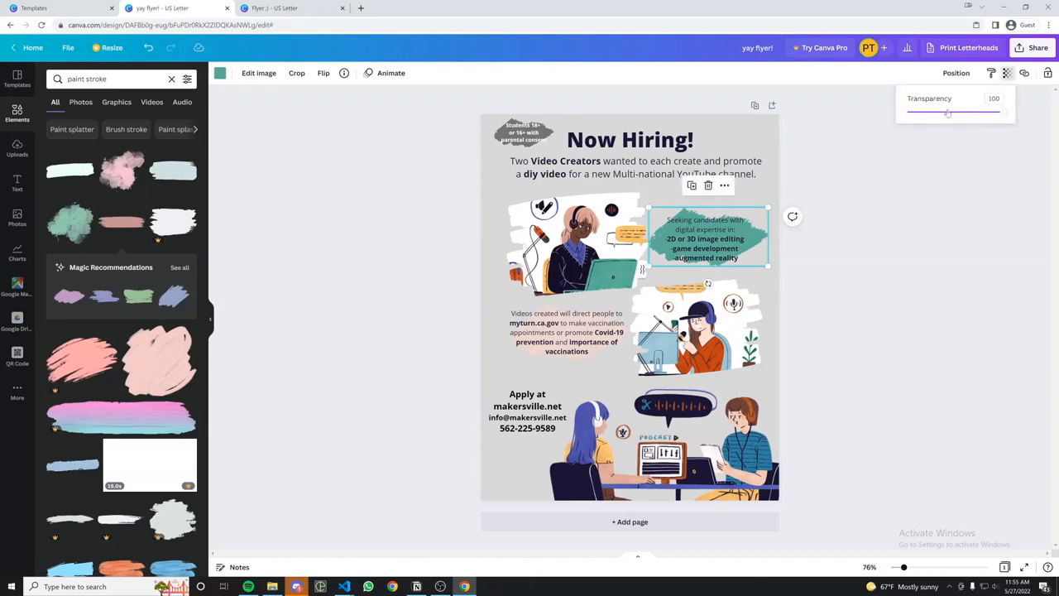
{"action": "left_click", "coordinate": [948, 113]}
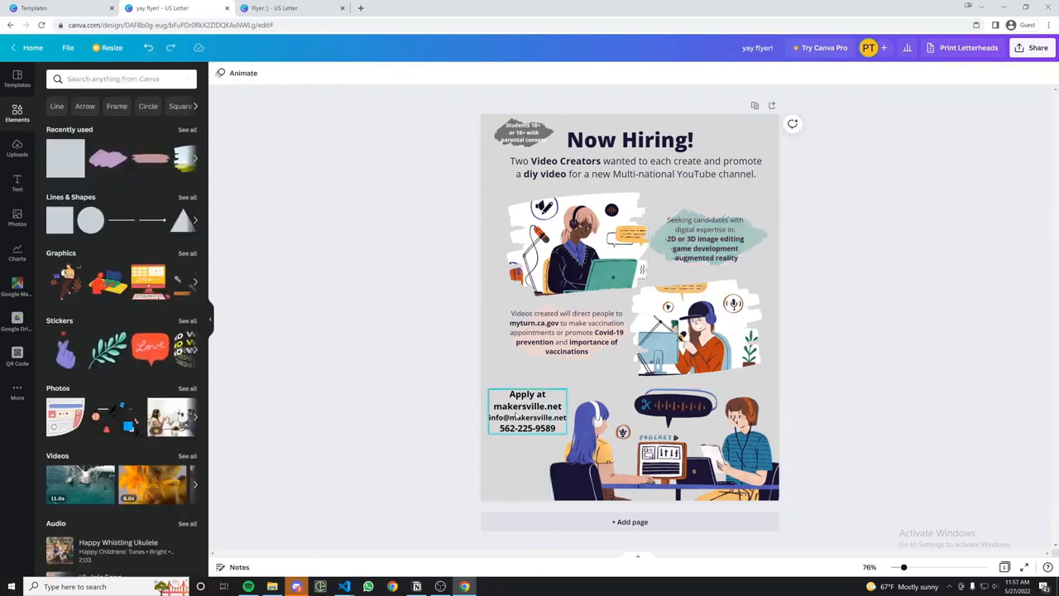